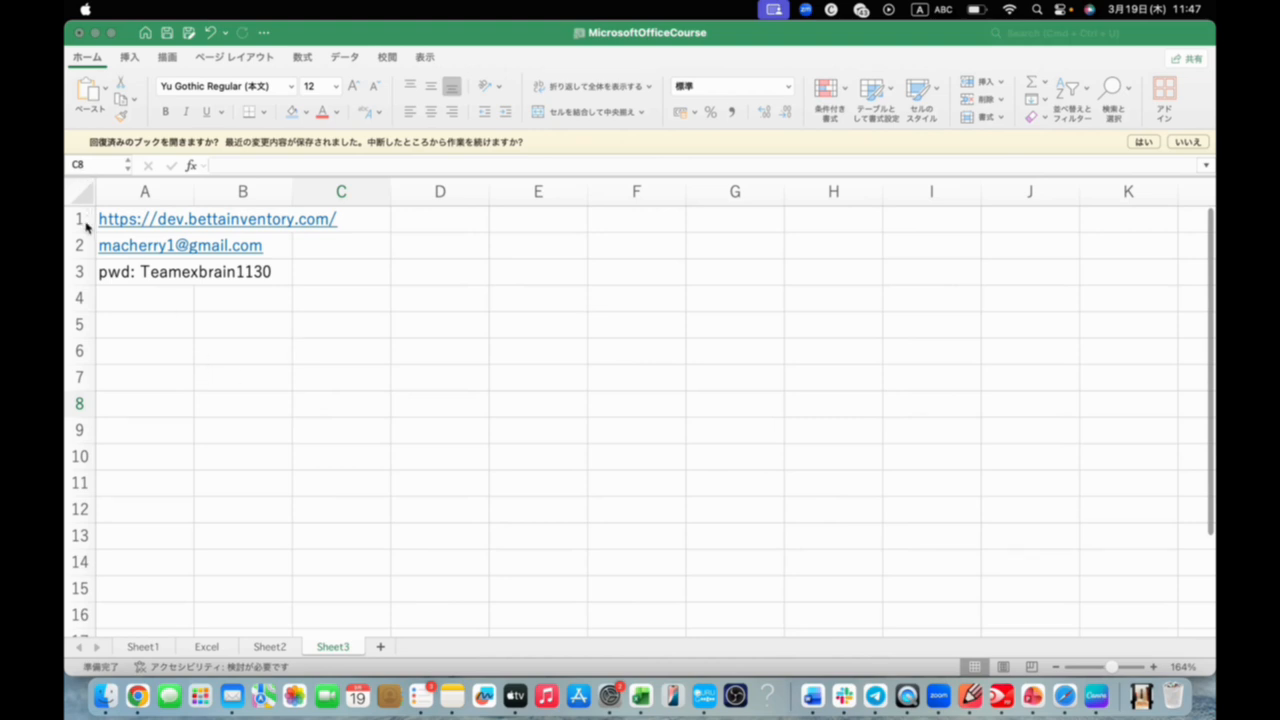
Copy the Betta Inventory web address from cell A1 of Sheet3
{"action": "left_click_drag", "start_coordinate": [80, 252], "coordinate": [84, 271]}
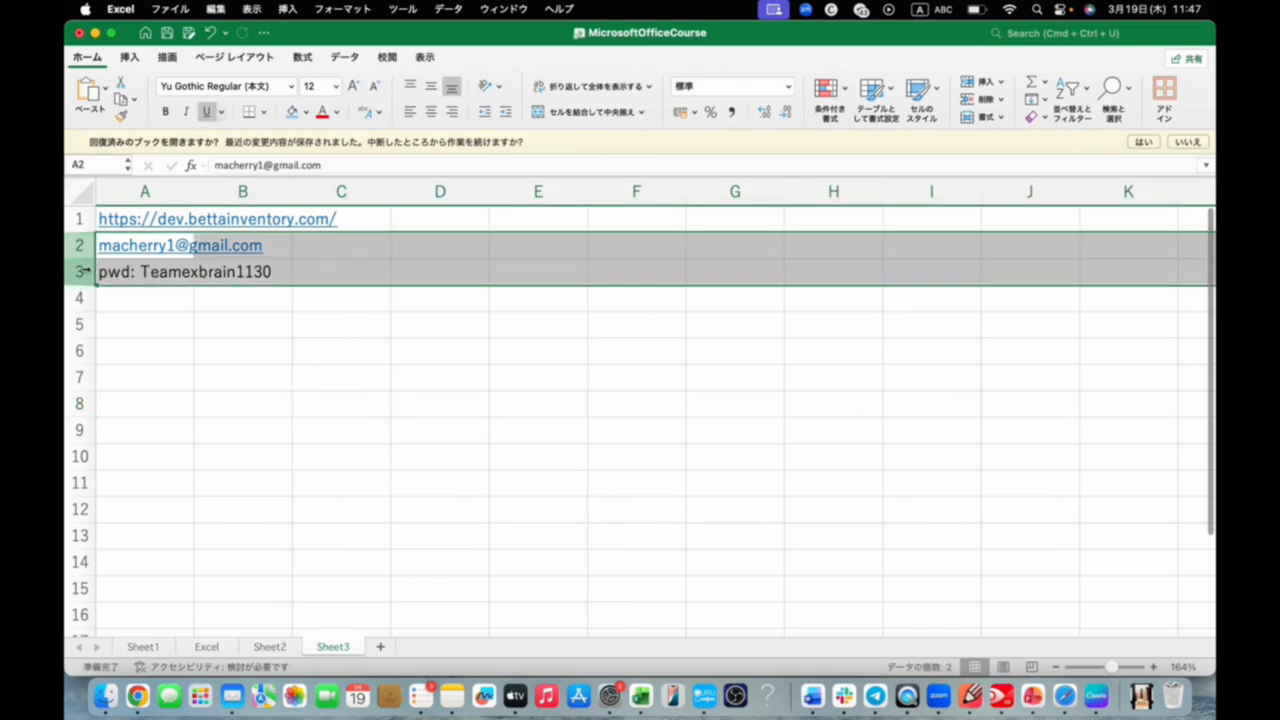
{"action": "left_click", "coordinate": [80, 217]}
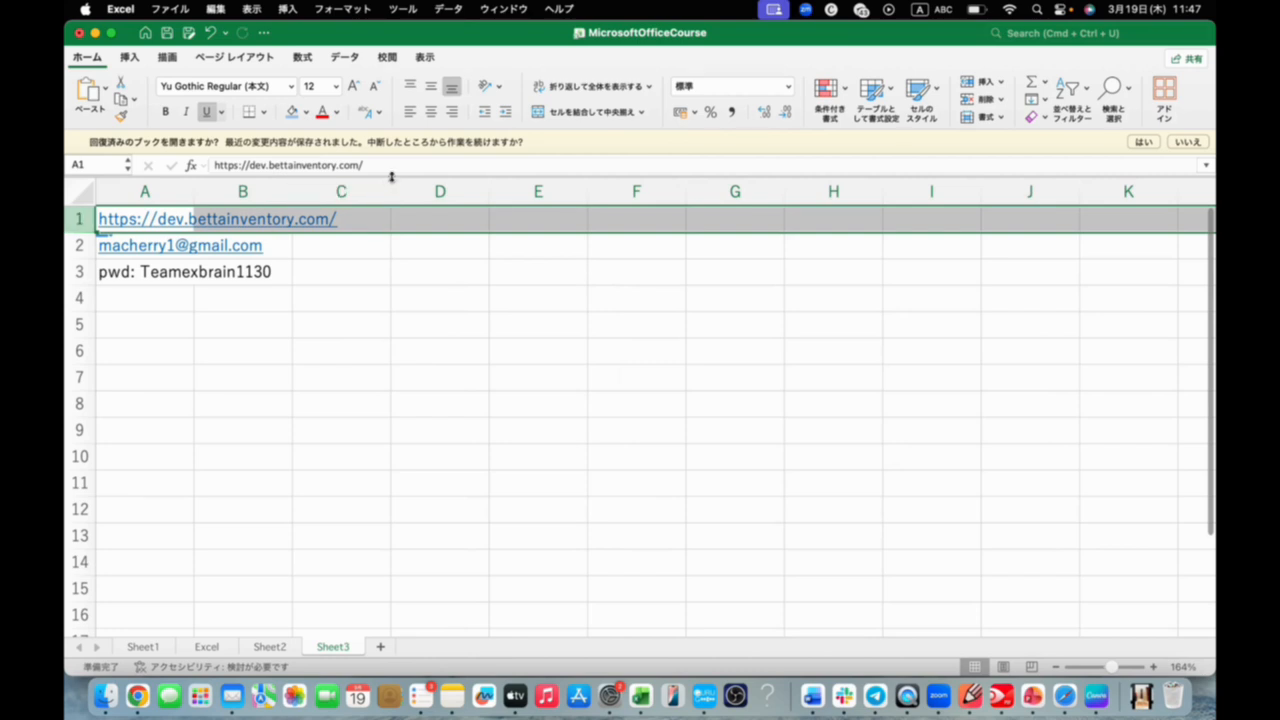
{"action": "left_click_drag", "start_coordinate": [385, 165], "coordinate": [190, 165]}
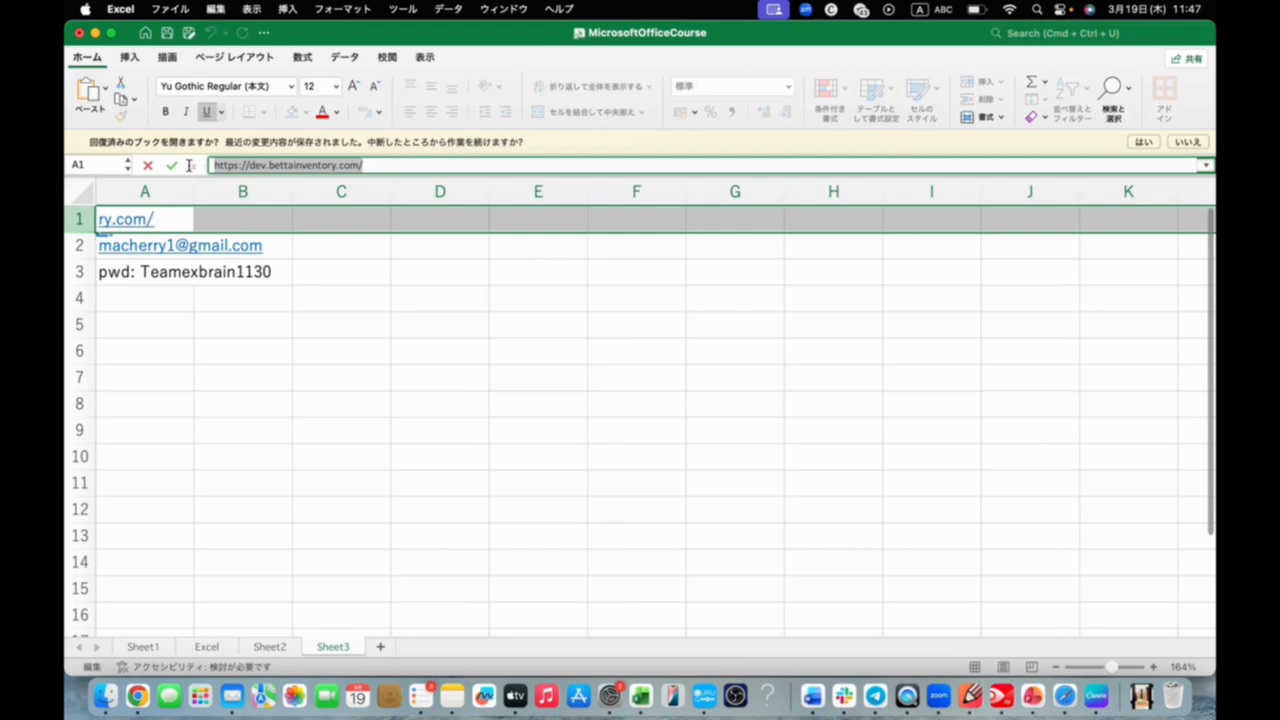
Switch to Google Chrome, load the dev.bettainventory.com address and log out of the current account
{"action": "left_click", "coordinate": [138, 665]}
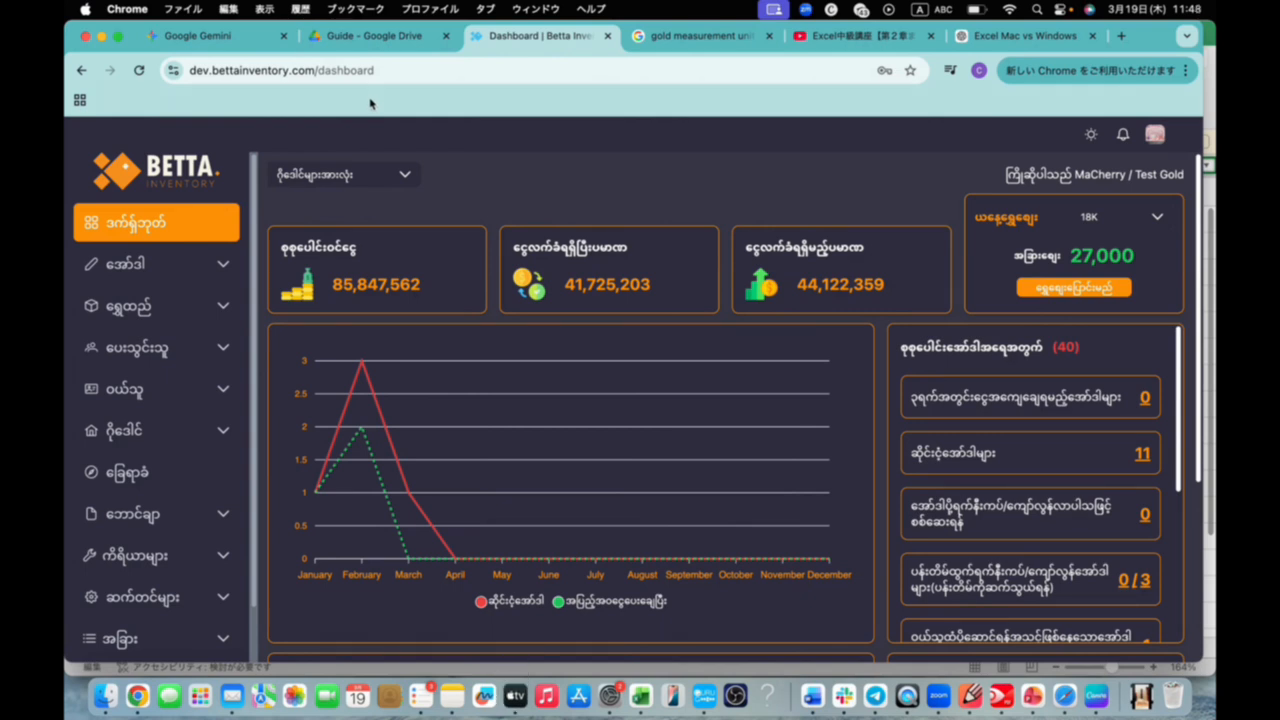
{"action": "left_click", "coordinate": [398, 71]}
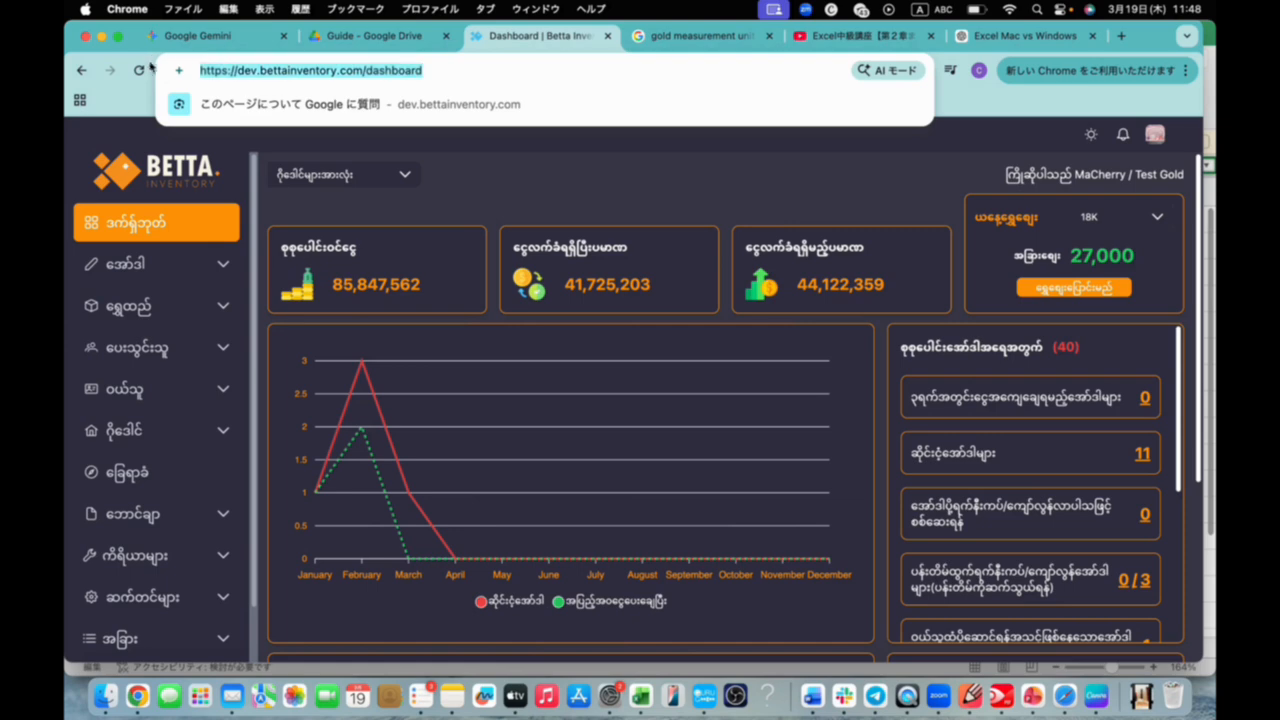
{"action": "key", "text": "alt+BackSpace"}
{"action": "key", "text": "Return"}
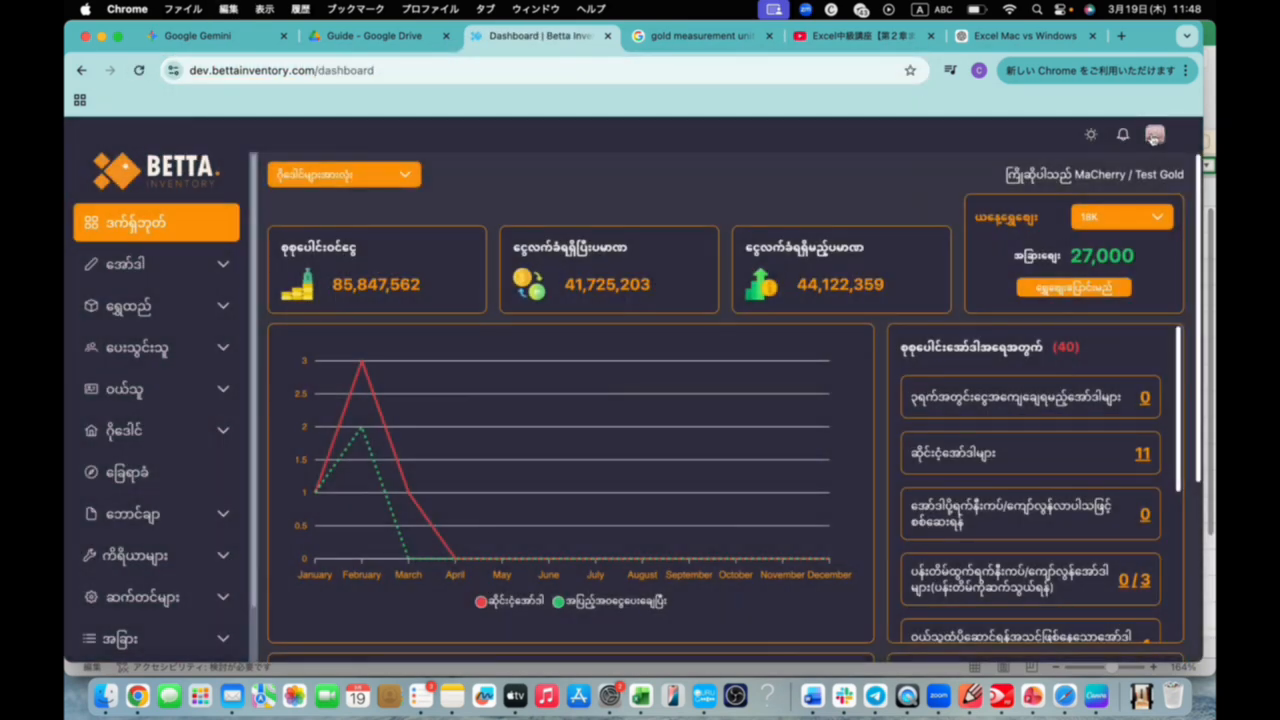
{"action": "left_click", "coordinate": [1155, 134]}
{"action": "left_click", "coordinate": [1138, 200]}
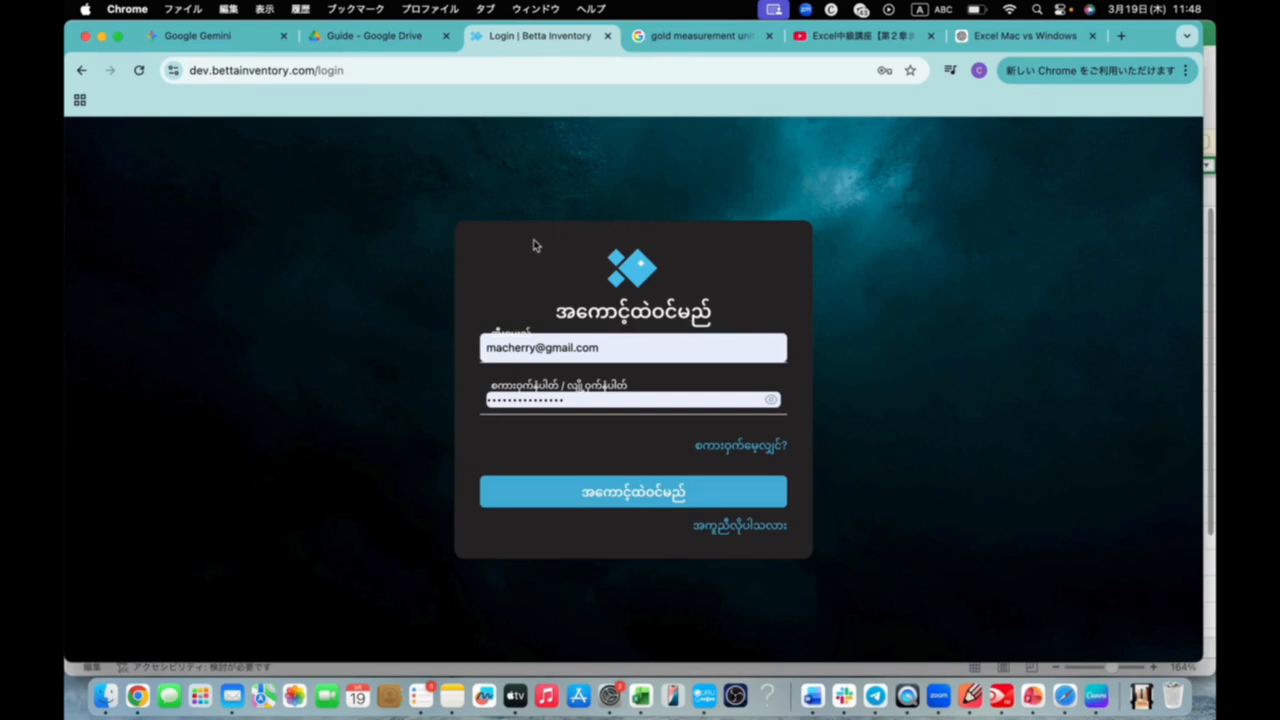
Switch back to Excel, copy the account e-mail address from cell A2, and minimize the MicrosoftOfficeCourse workbook
{"action": "left_click", "coordinate": [620, 700]}
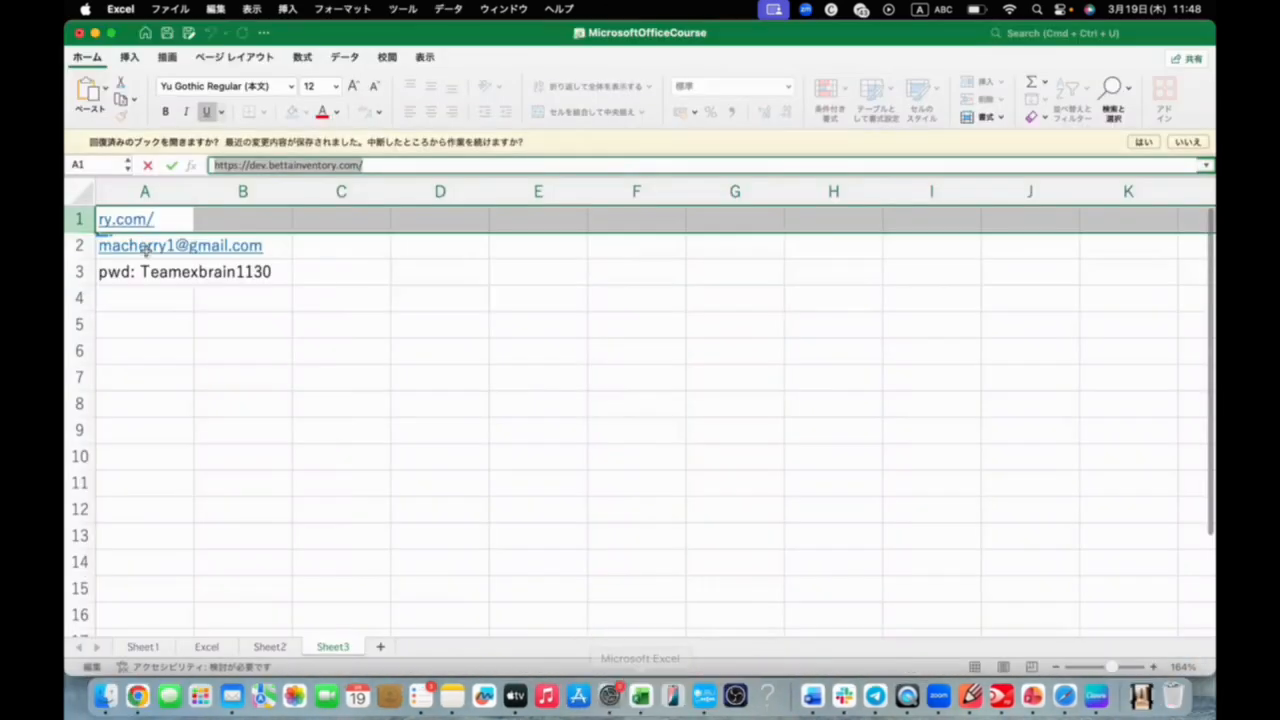
{"action": "double_click", "coordinate": [133, 278]}
{"action": "key", "text": "Escape"}
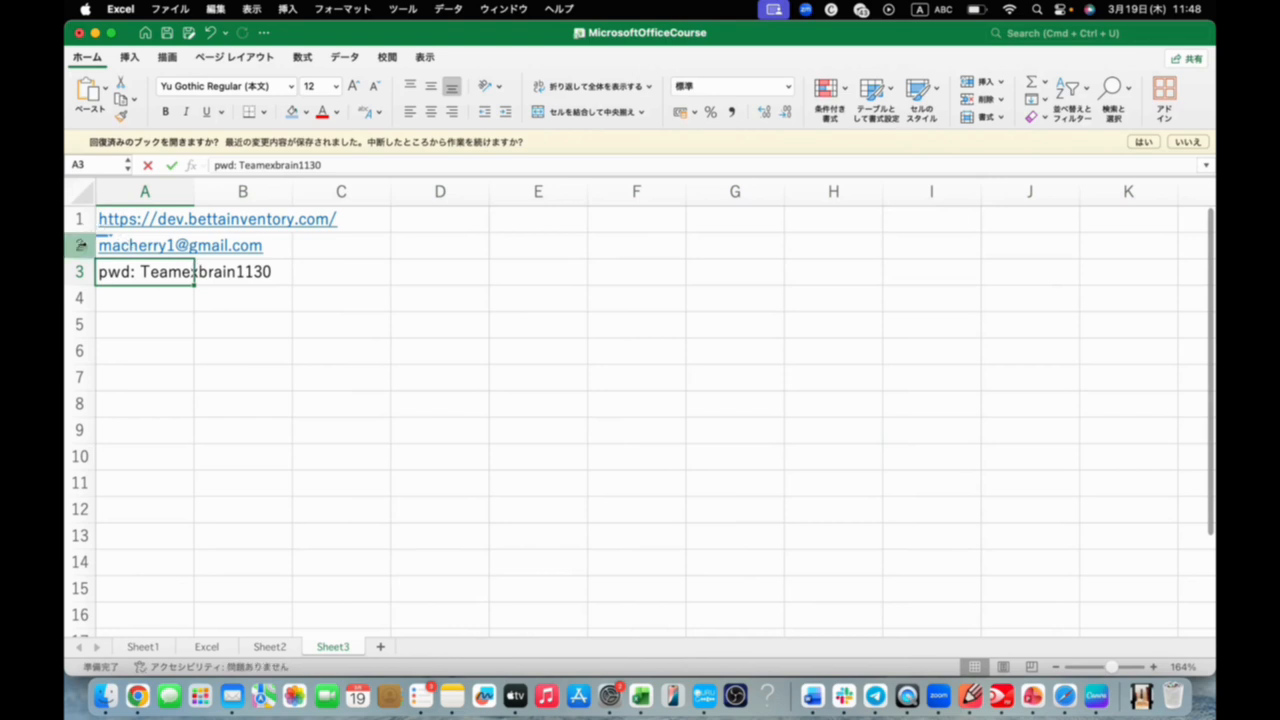
{"action": "left_click", "coordinate": [104, 246]}
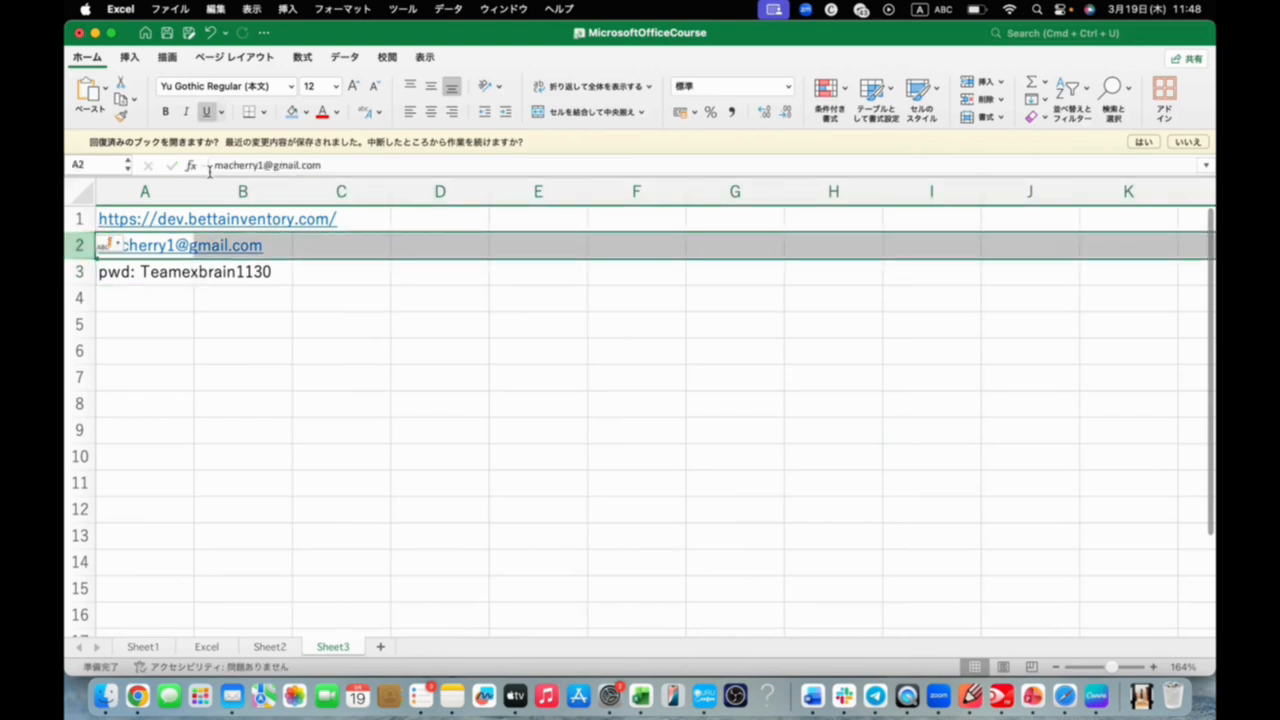
{"action": "left_click_drag", "start_coordinate": [337, 165], "coordinate": [199, 166]}
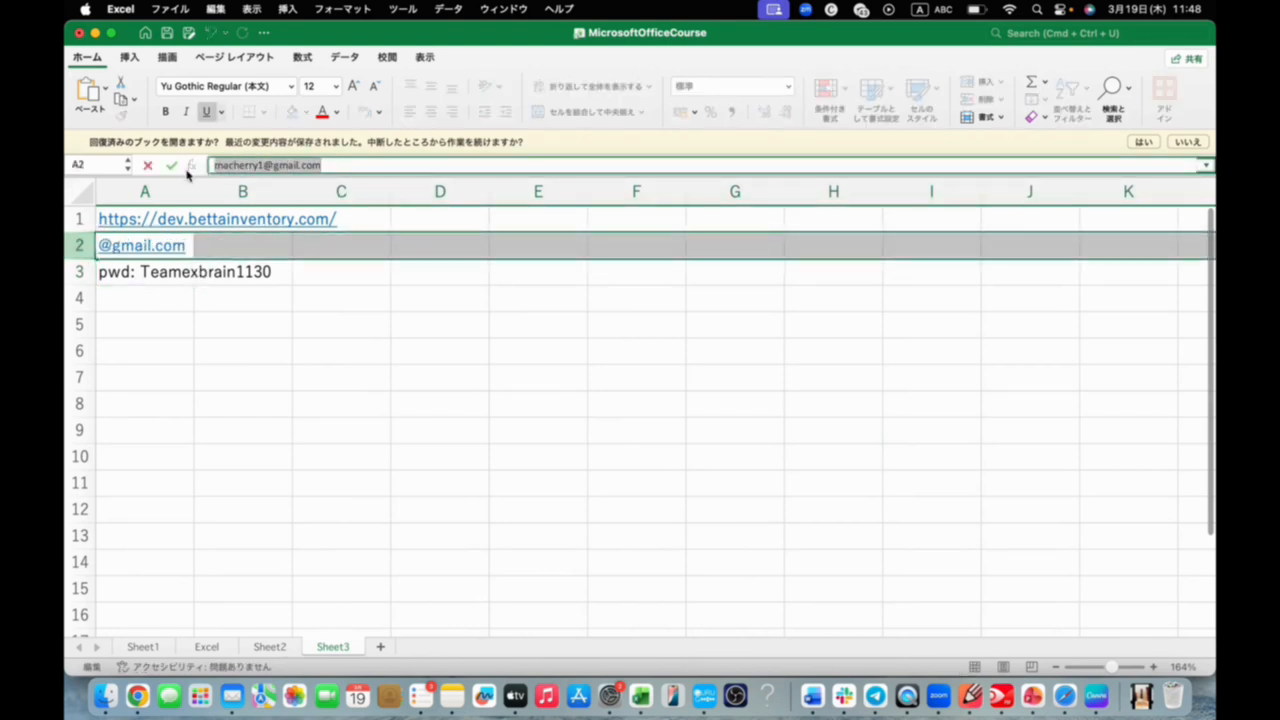
{"action": "left_click", "coordinate": [149, 317]}
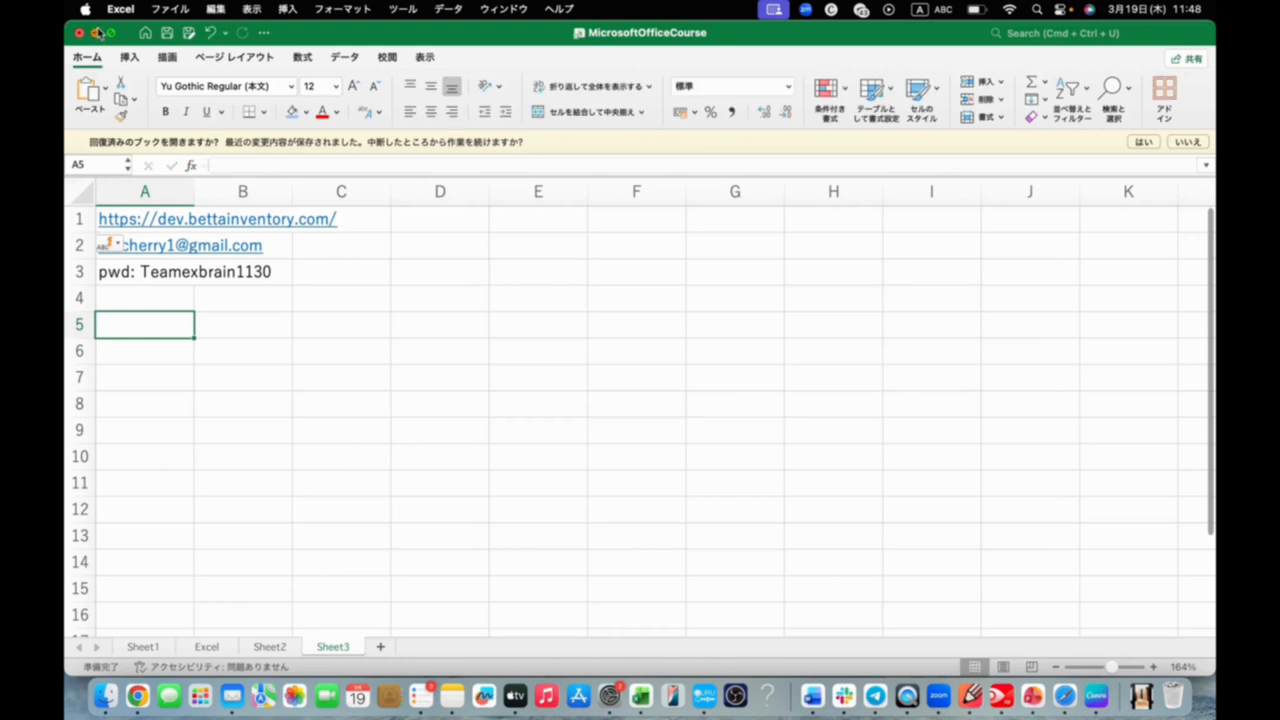
{"action": "left_click", "coordinate": [95, 33]}
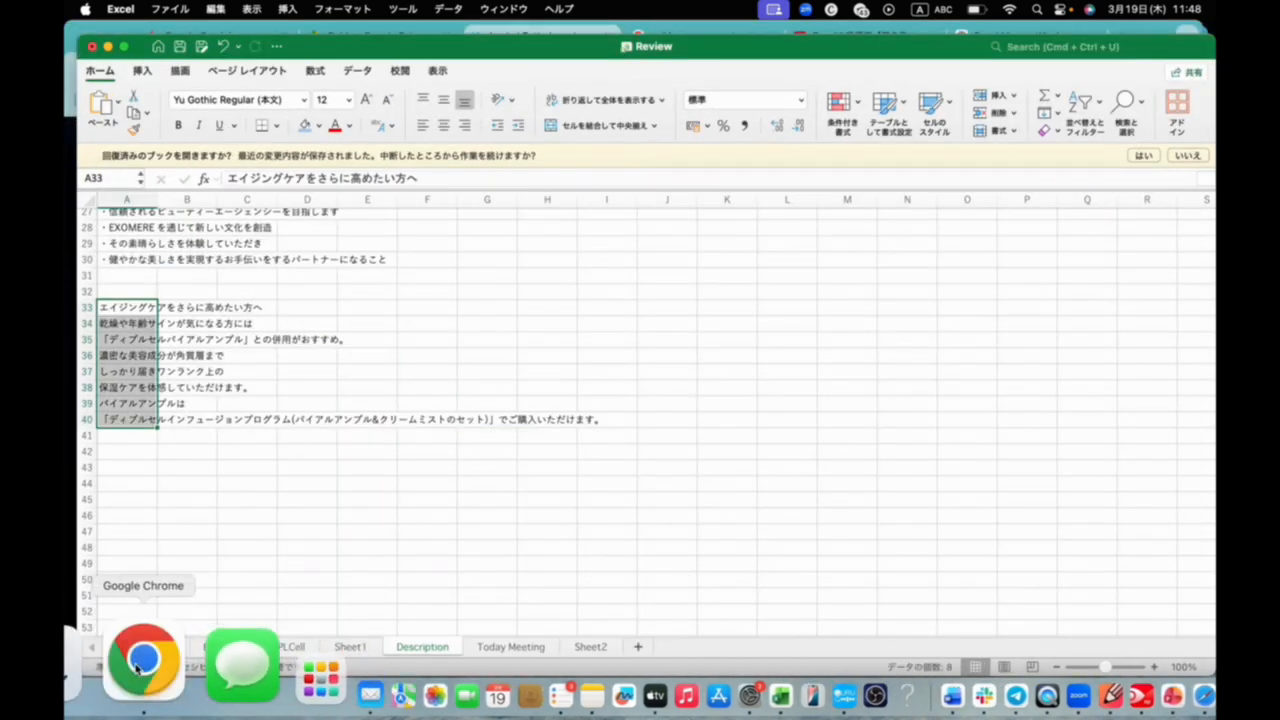
Switch to Google Chrome and replace the e-mail on the login form with the copied account e-mail
{"action": "left_click", "coordinate": [143, 665]}
{"action": "double_click", "coordinate": [628, 348]}
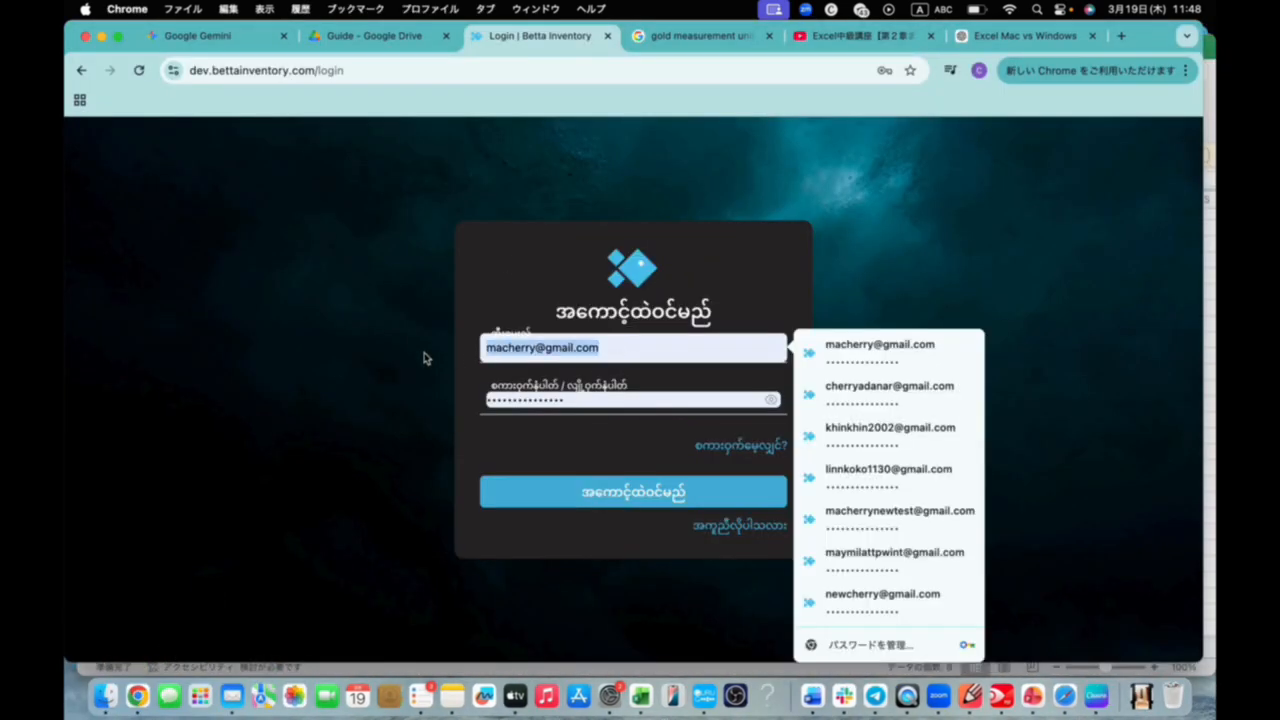
{"action": "key", "text": "Escape"}
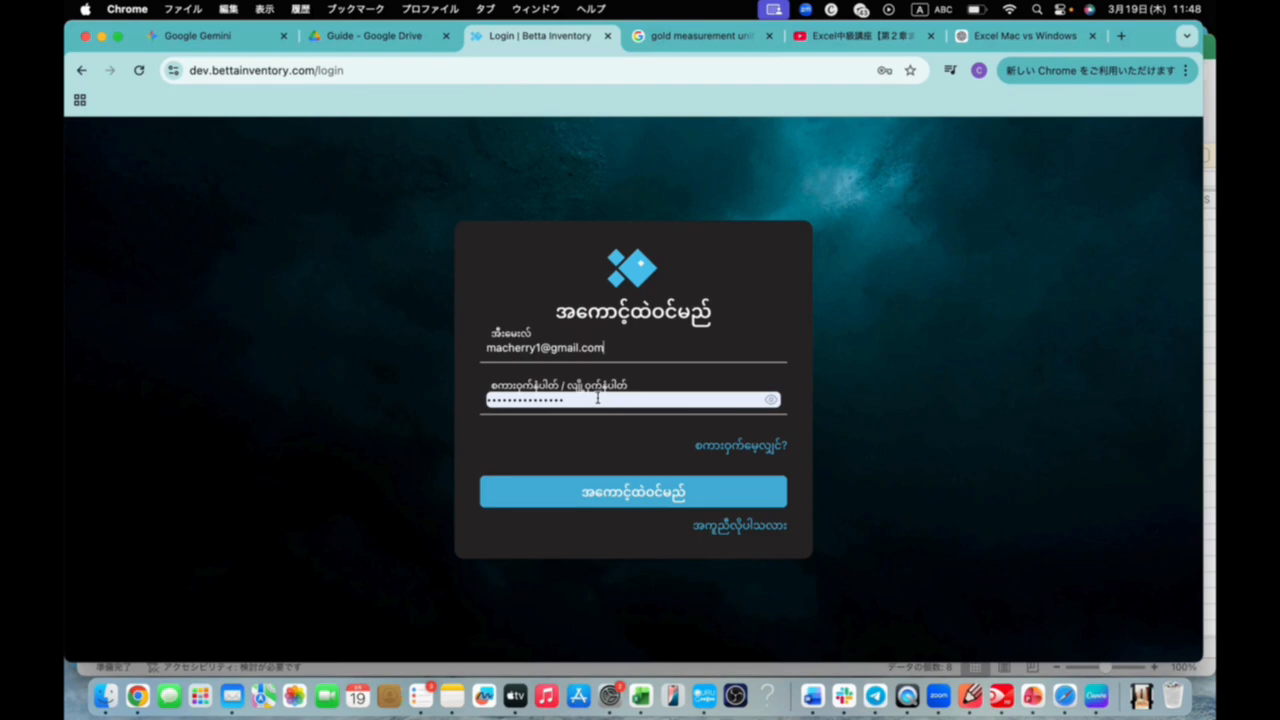
{"action": "left_click", "coordinate": [637, 694]}
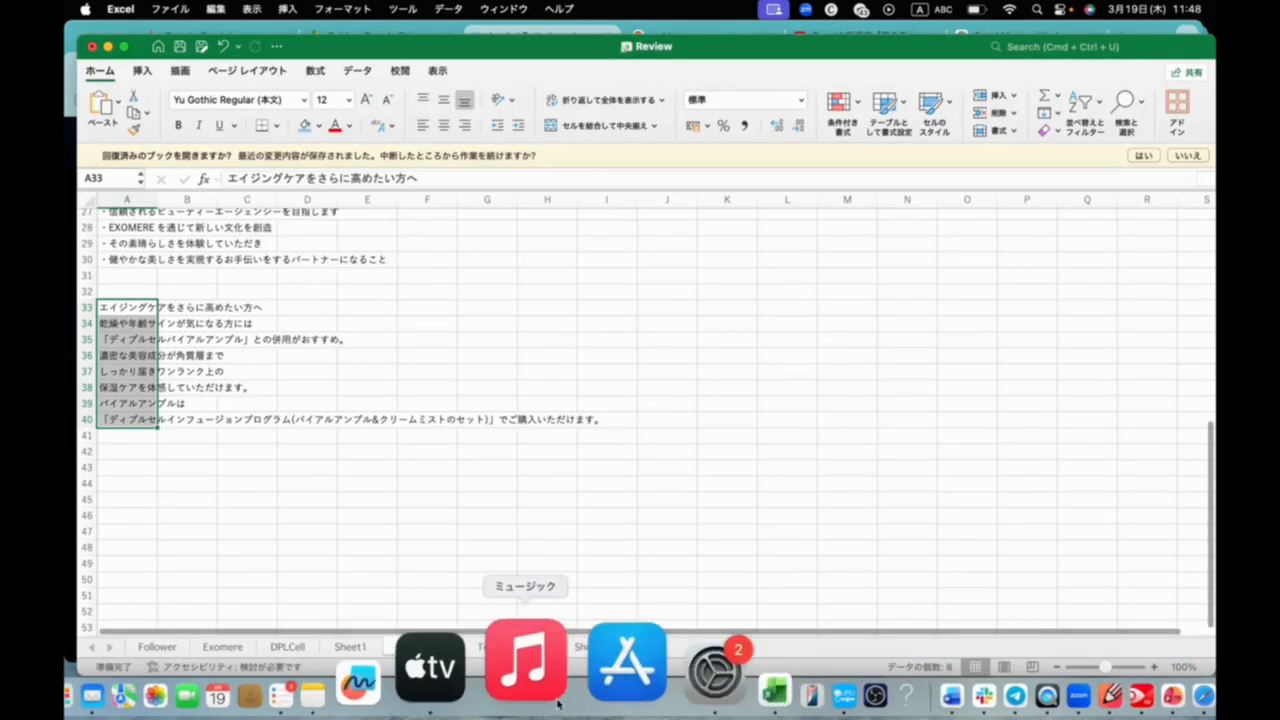
{"action": "key", "text": "super+m"}
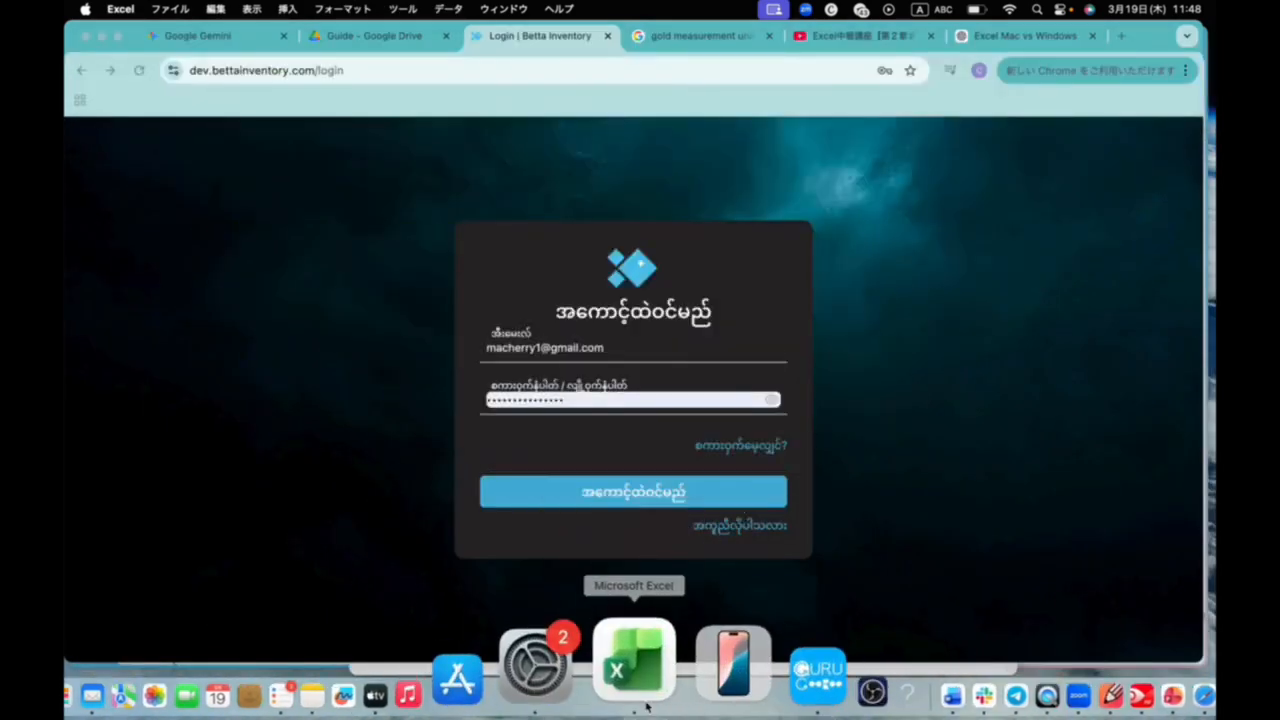
{"action": "right_click", "coordinate": [641, 674]}
{"action": "left_click", "coordinate": [963, 289]}
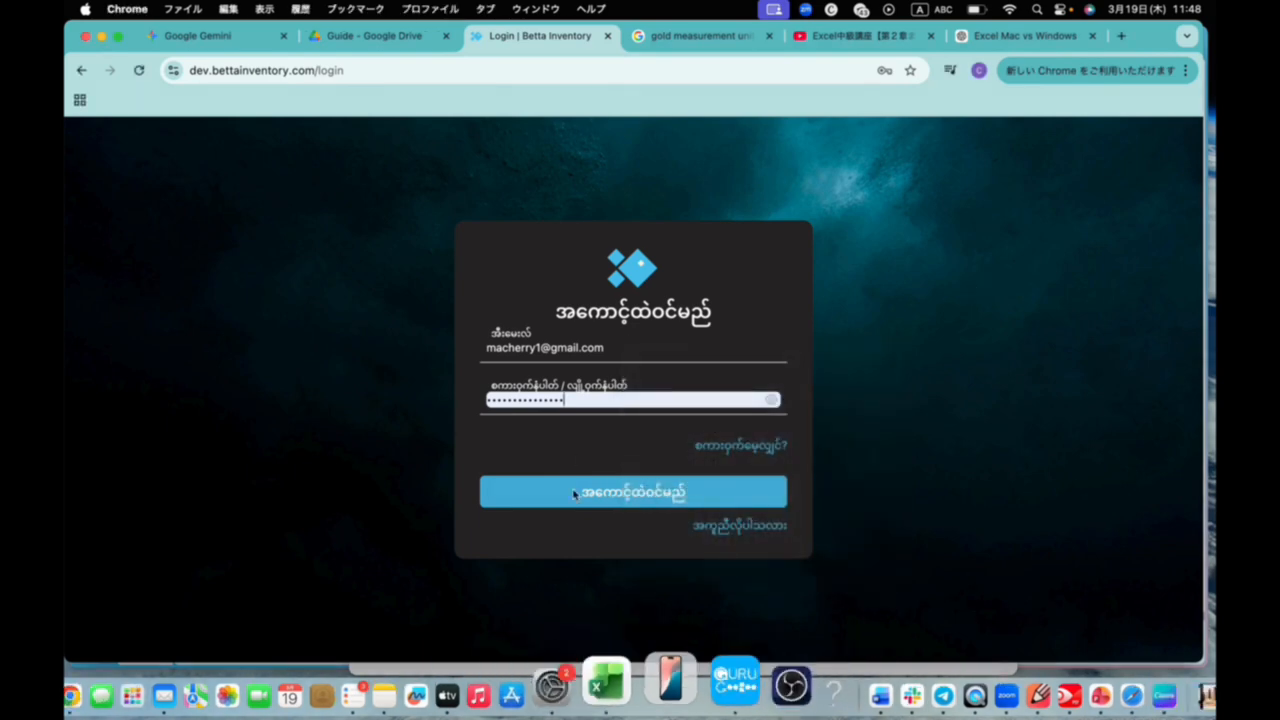
Submit the login form and save the account's credentials in the browser
{"action": "left_click", "coordinate": [635, 498]}
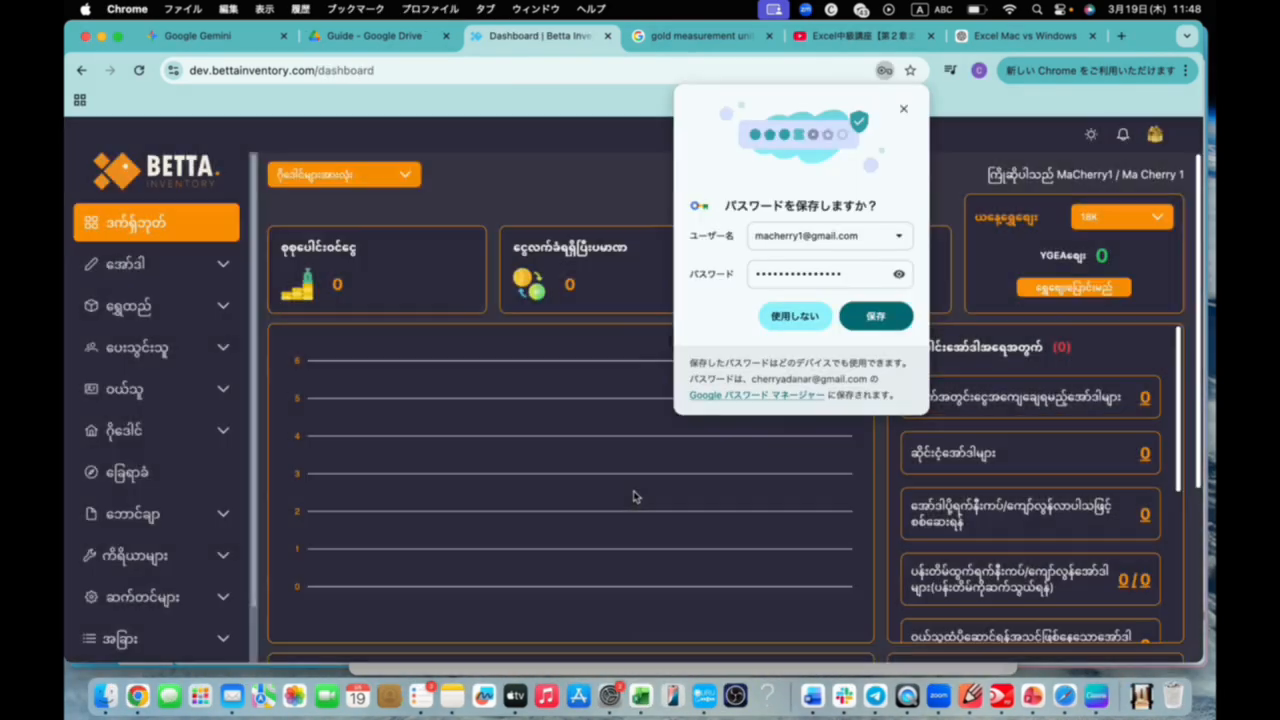
{"action": "left_click", "coordinate": [892, 317]}
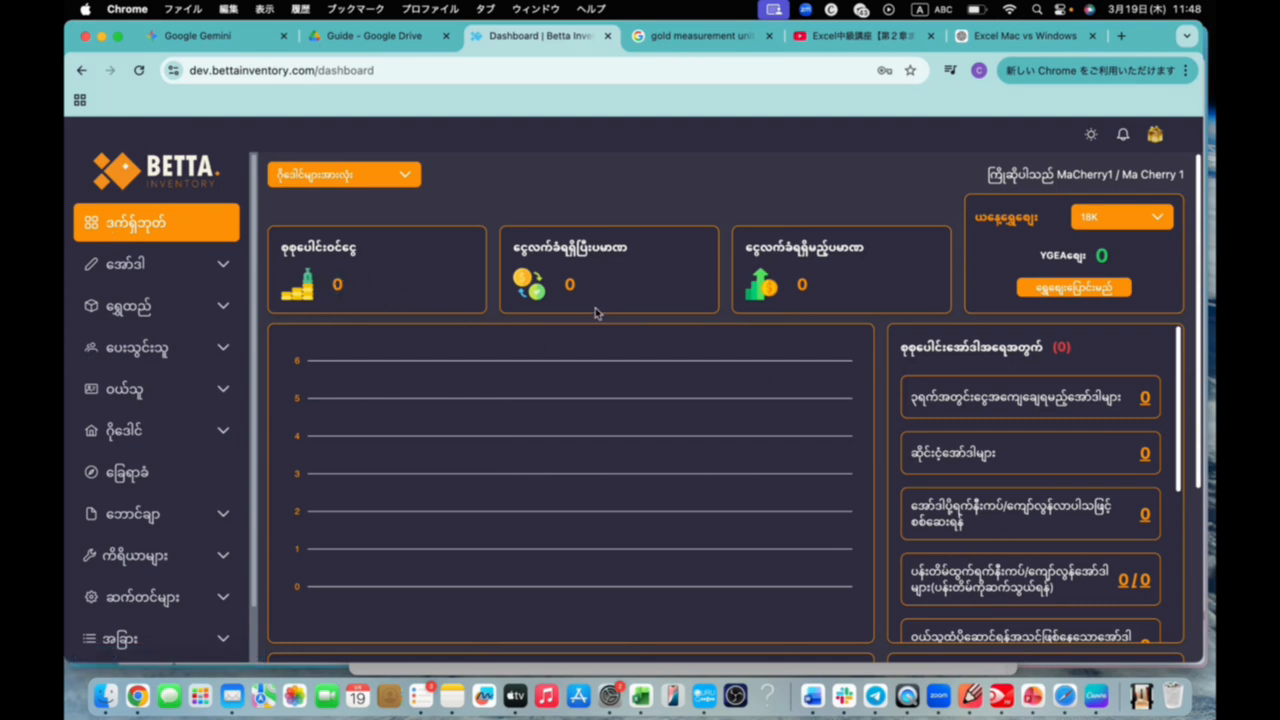
Examine the dashboard's order status list and the entries under the အော်ဒါ (order) and ရွှေထည် (gold item) sections
{"action": "scroll", "coordinate": [1098, 488], "scroll_direction": "down", "scroll_amount": 5}
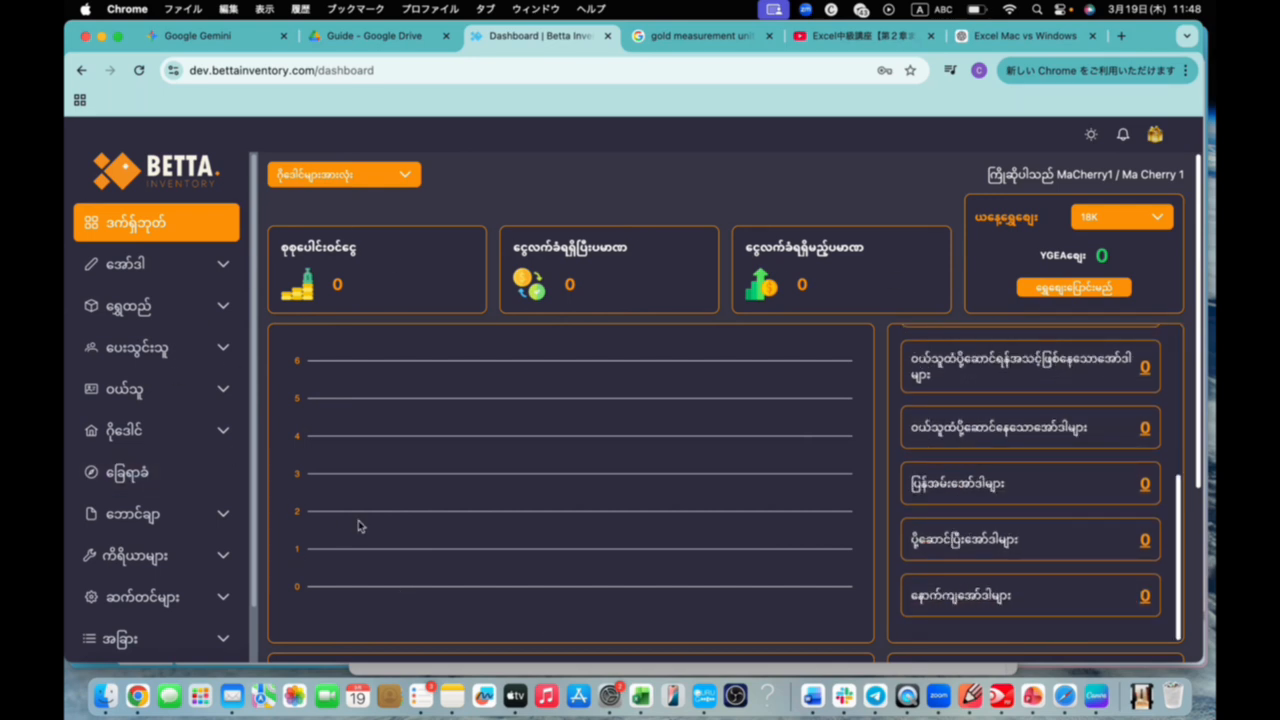
{"action": "scroll", "coordinate": [1030, 510], "scroll_direction": "up", "scroll_amount": 5}
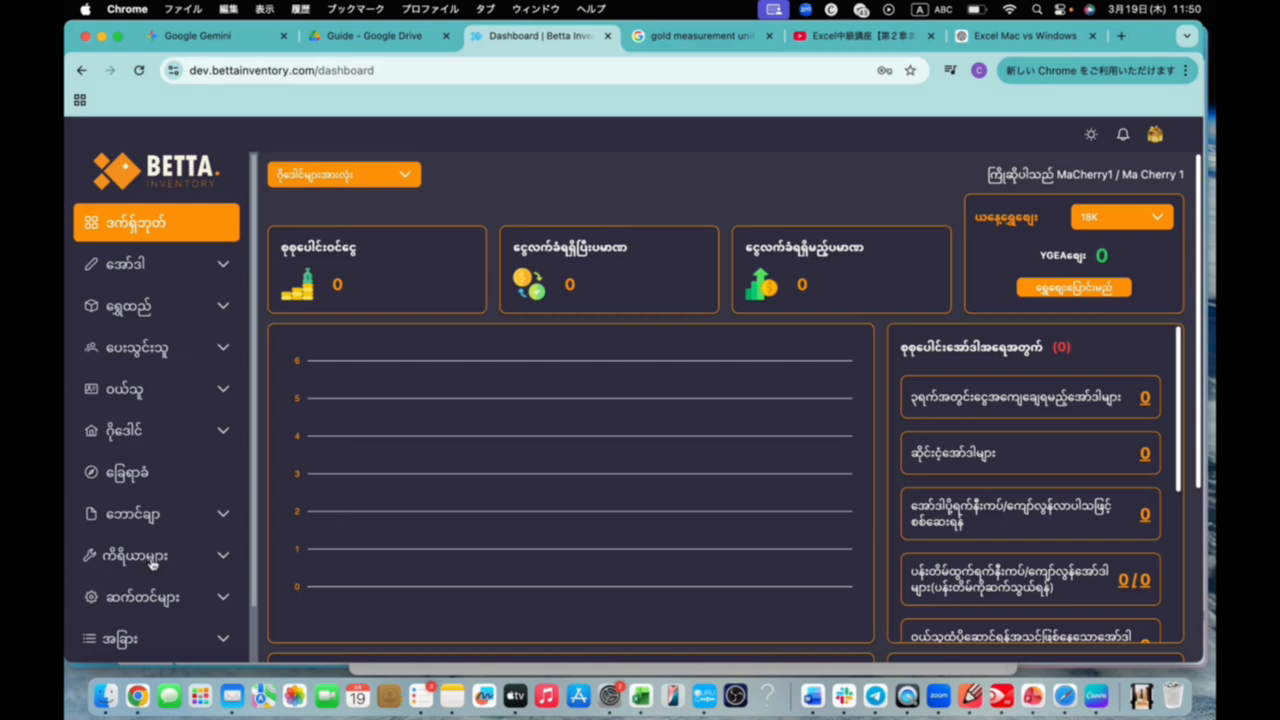
{"action": "left_click", "coordinate": [143, 263]}
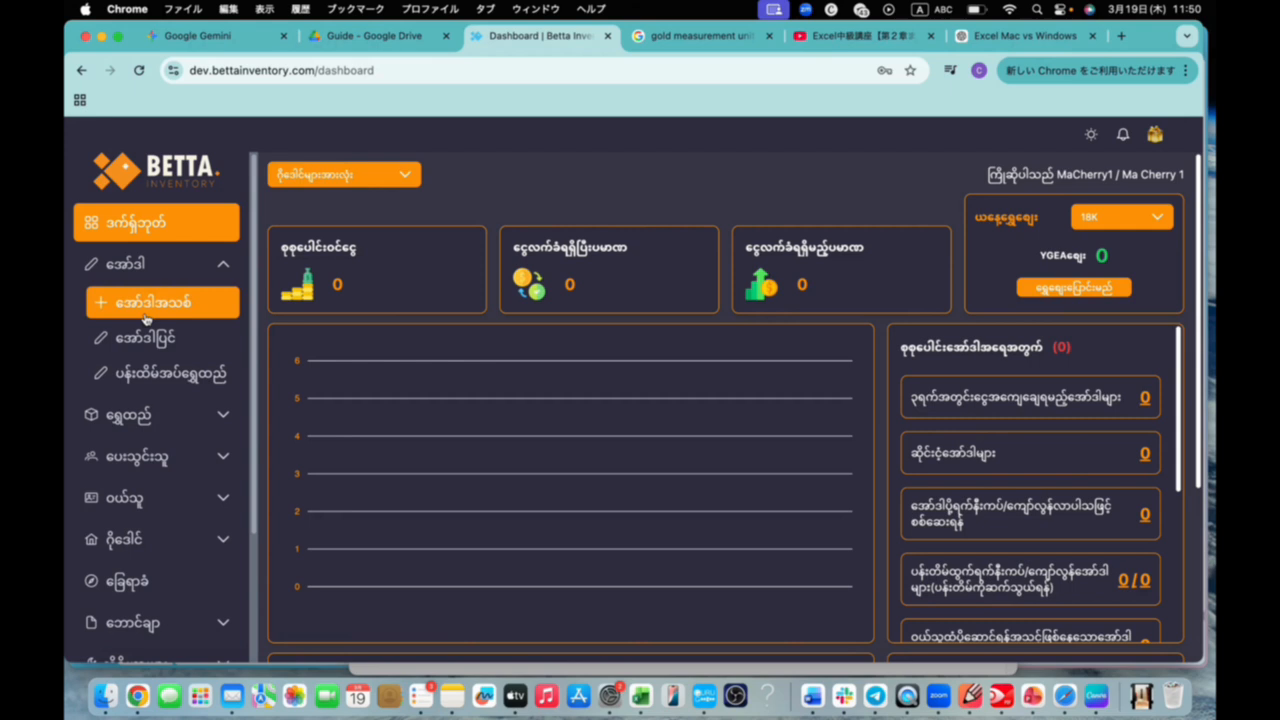
{"action": "left_click", "coordinate": [224, 266]}
{"action": "left_click", "coordinate": [224, 266]}
{"action": "left_click", "coordinate": [220, 268]}
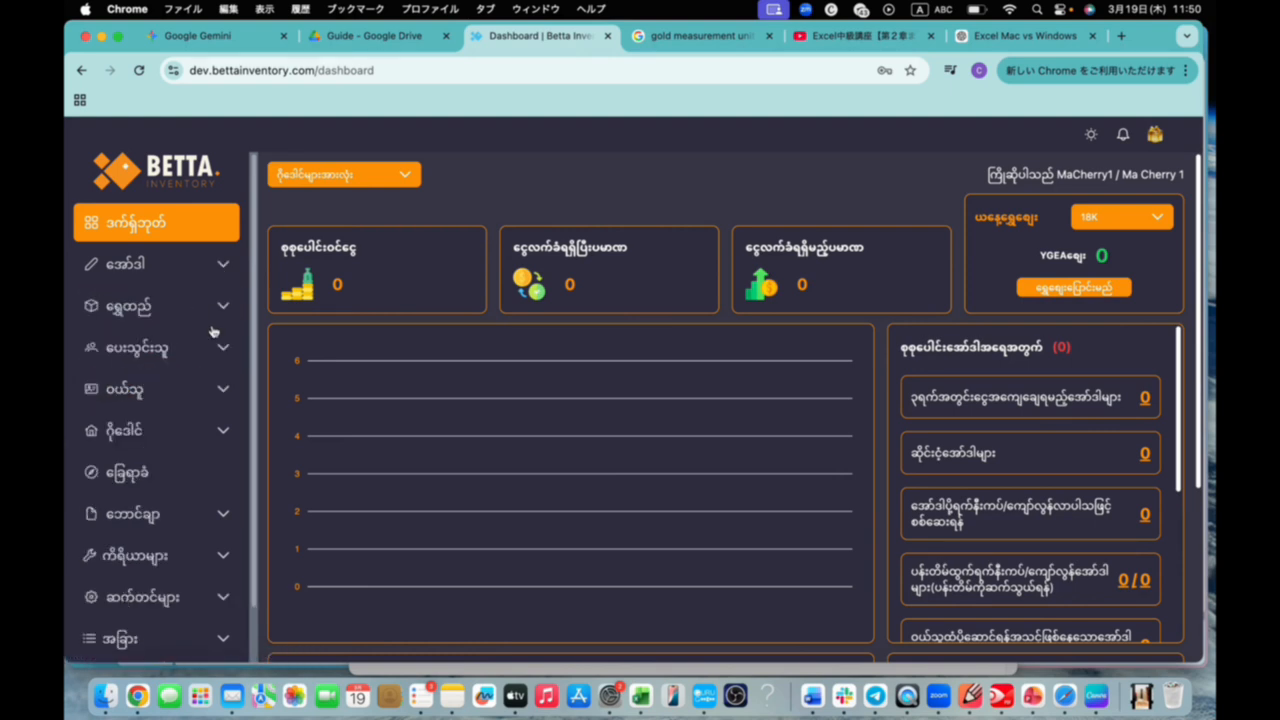
{"action": "left_click", "coordinate": [228, 310]}
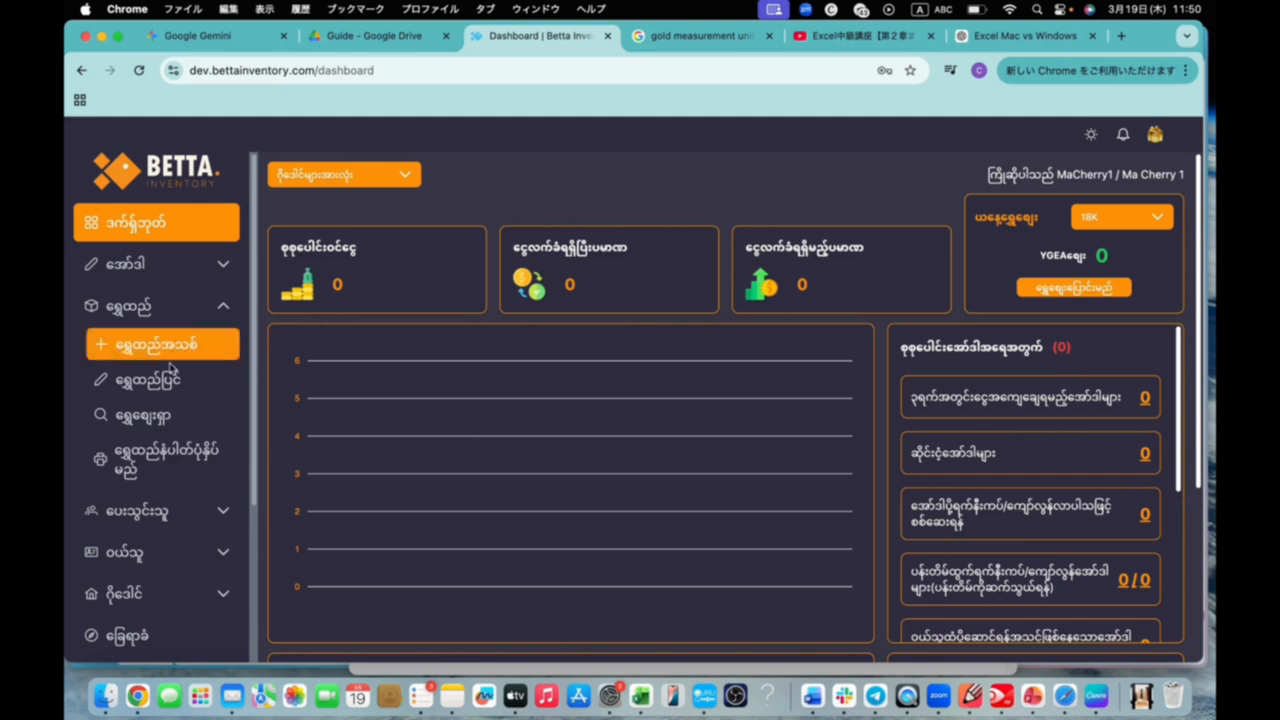
{"action": "left_click", "coordinate": [222, 310]}
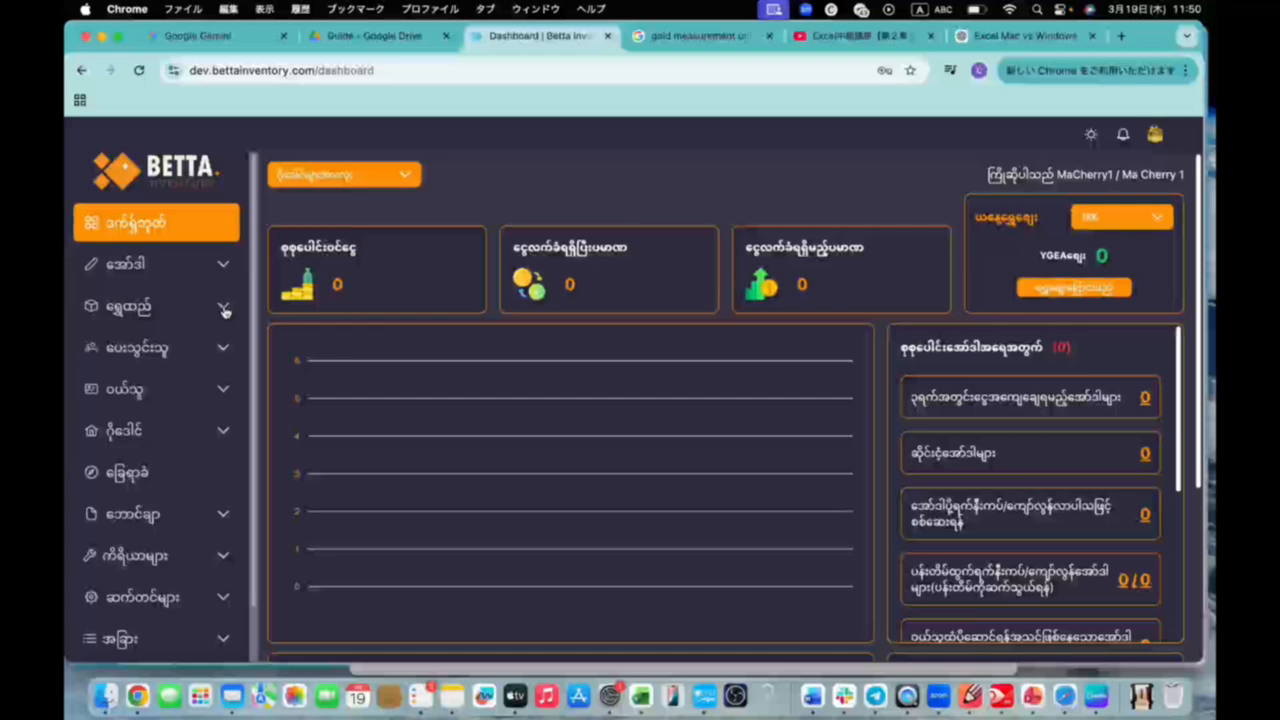
View the ရွှေတွက်နည်း (gold calculation method) page under ကိရိယာများ (tools)
{"action": "left_click", "coordinate": [229, 557]}
{"action": "left_click", "coordinate": [181, 597]}
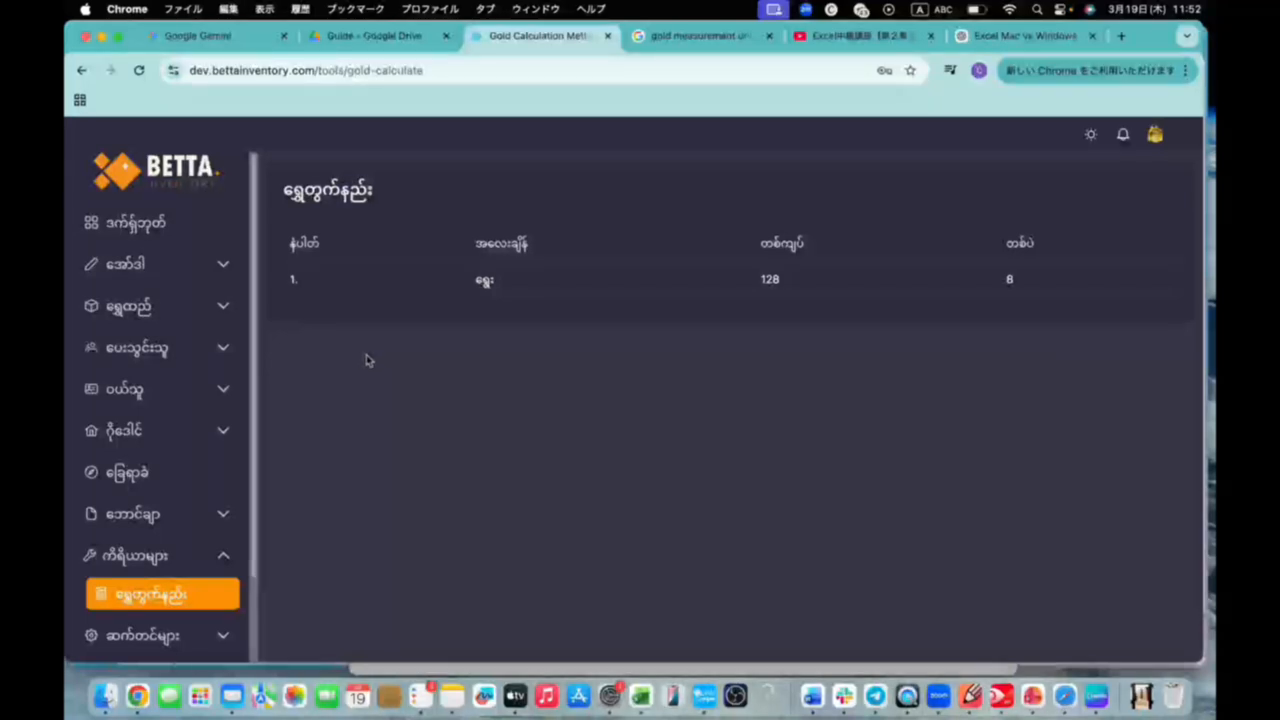
Open the မာစတာဆက်တင်များ (master settings) page under ဆက်တင်များ (settings)
{"action": "scroll", "coordinate": [168, 600], "scroll_direction": "down", "scroll_amount": 2}
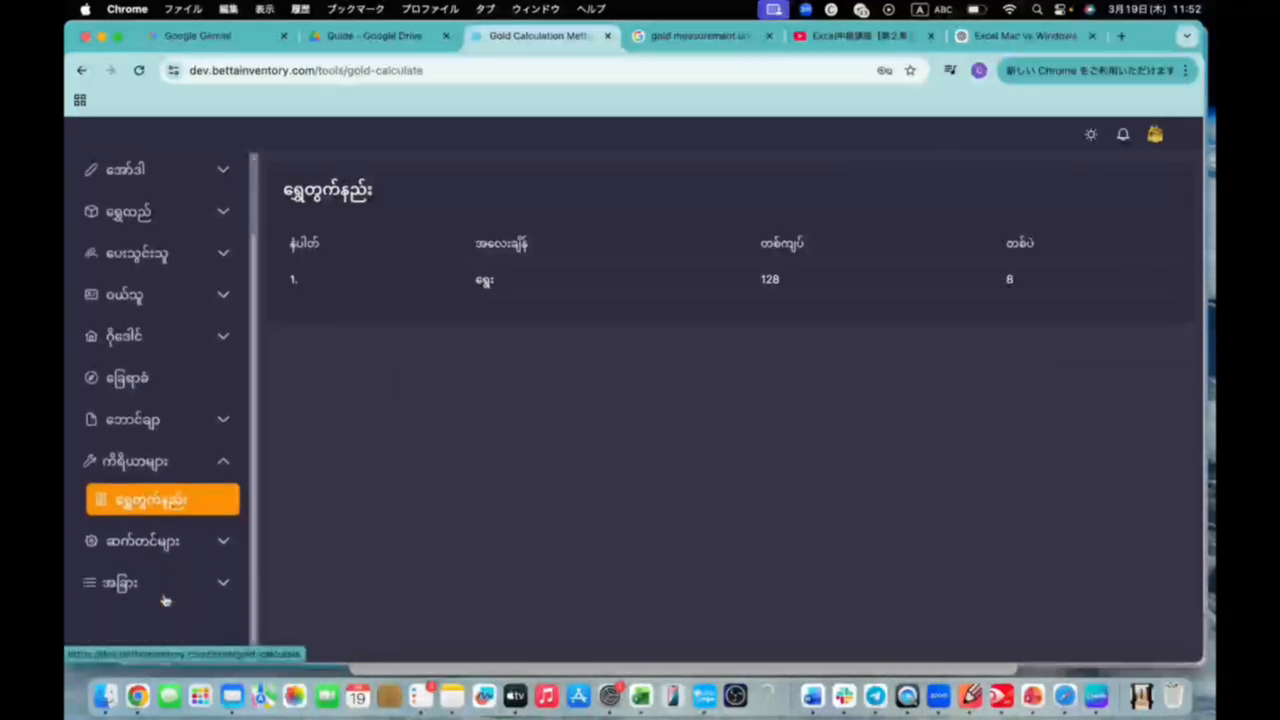
{"action": "left_click", "coordinate": [223, 538]}
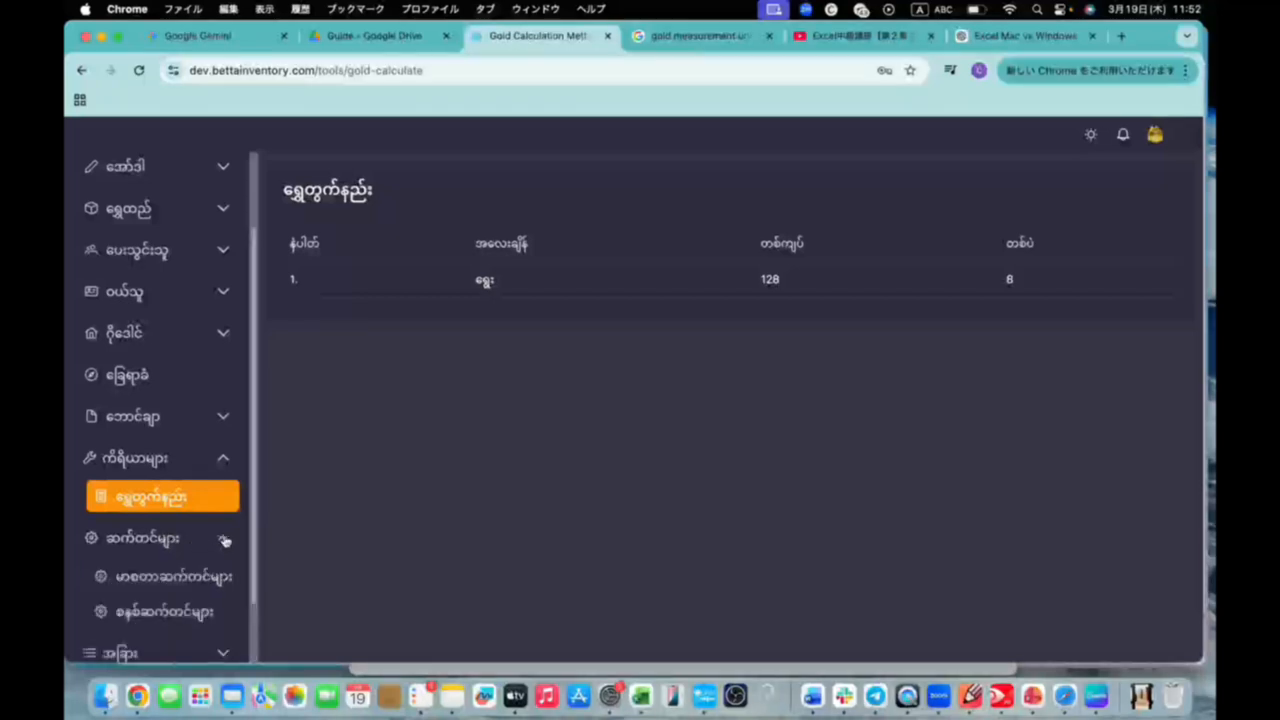
{"action": "left_click", "coordinate": [190, 582]}
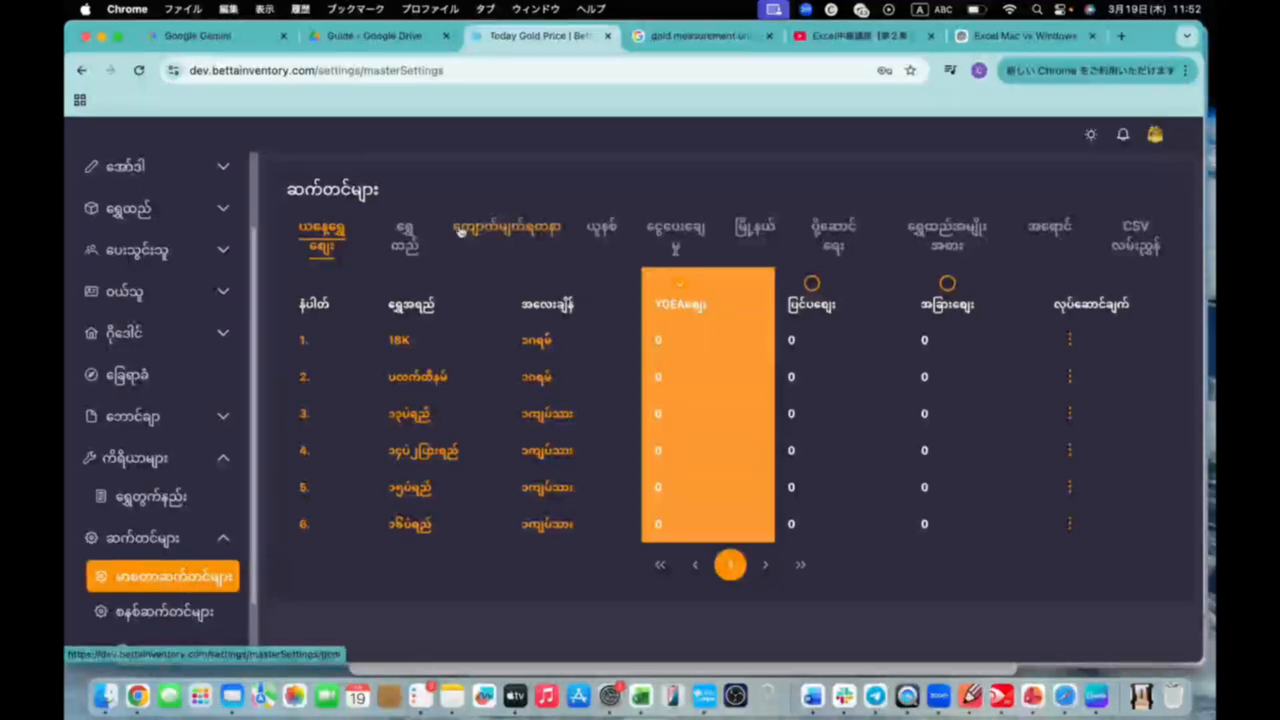
Look through the master settings for gold, today's gold price, gemstones, units and payment methods
{"action": "left_click", "coordinate": [407, 236]}
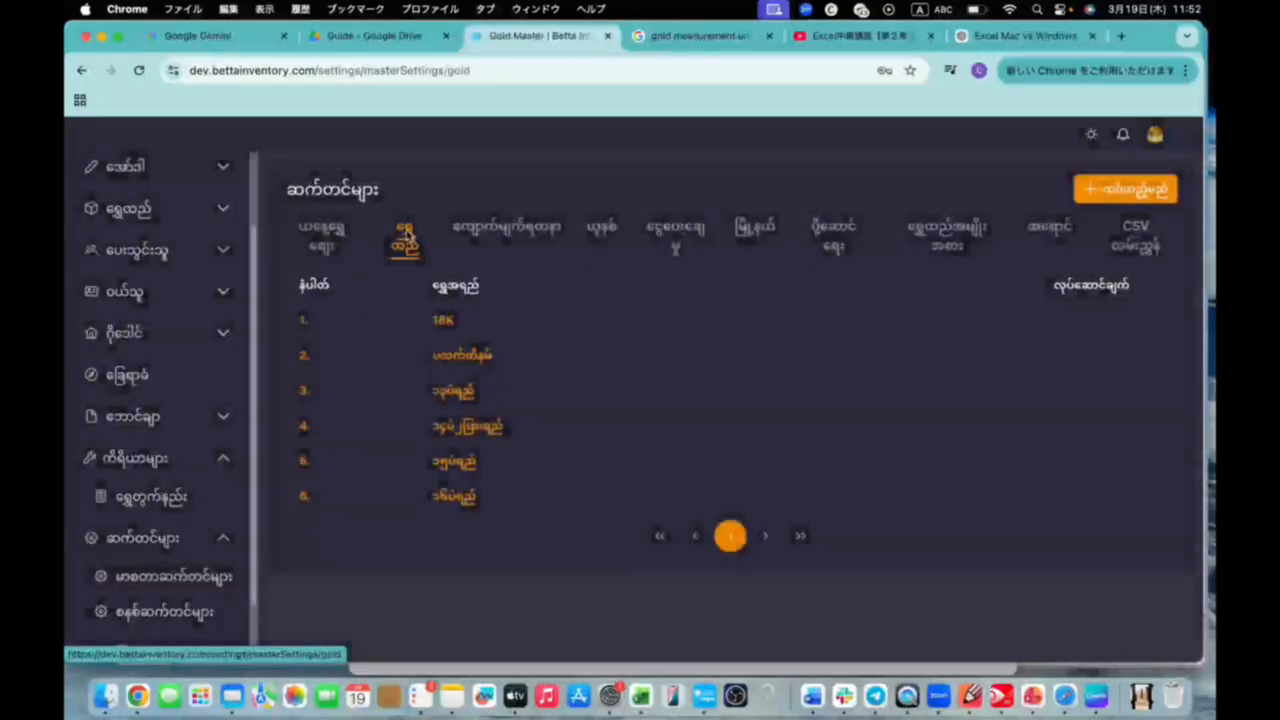
{"action": "left_click", "coordinate": [310, 236]}
{"action": "left_click", "coordinate": [405, 236]}
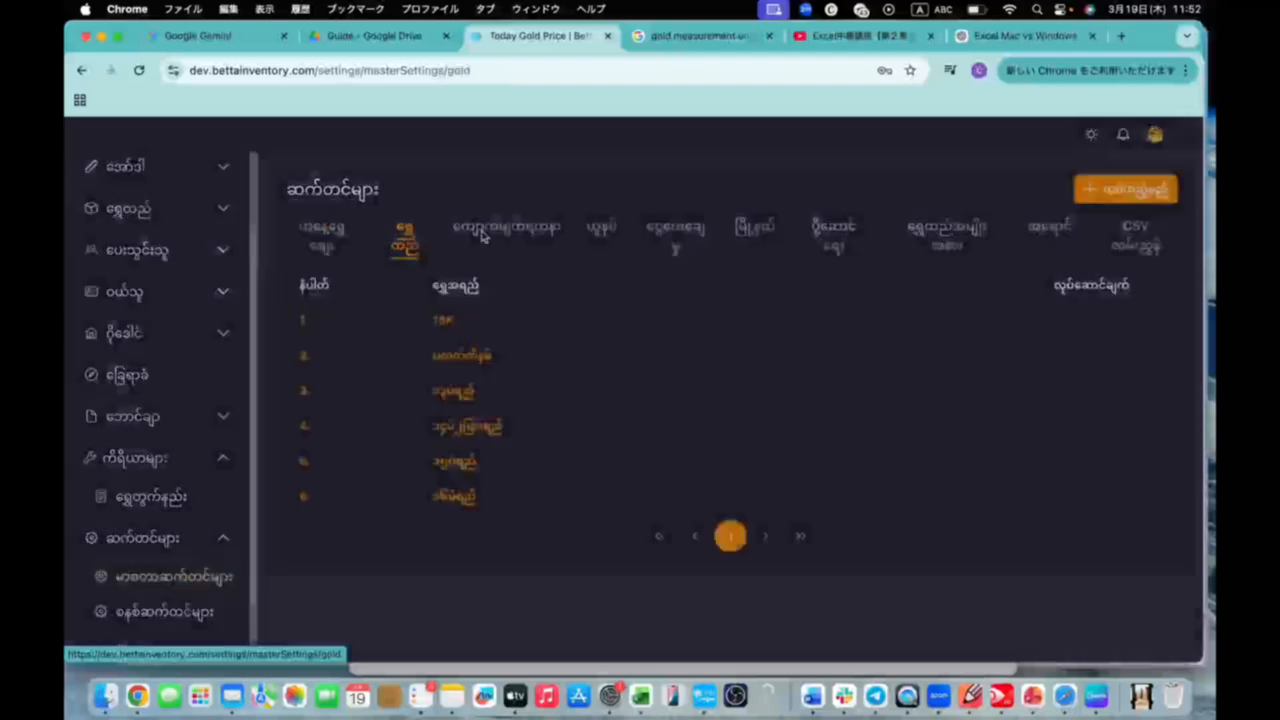
{"action": "left_click", "coordinate": [505, 228]}
{"action": "left_click", "coordinate": [604, 231]}
{"action": "left_click", "coordinate": [676, 238]}
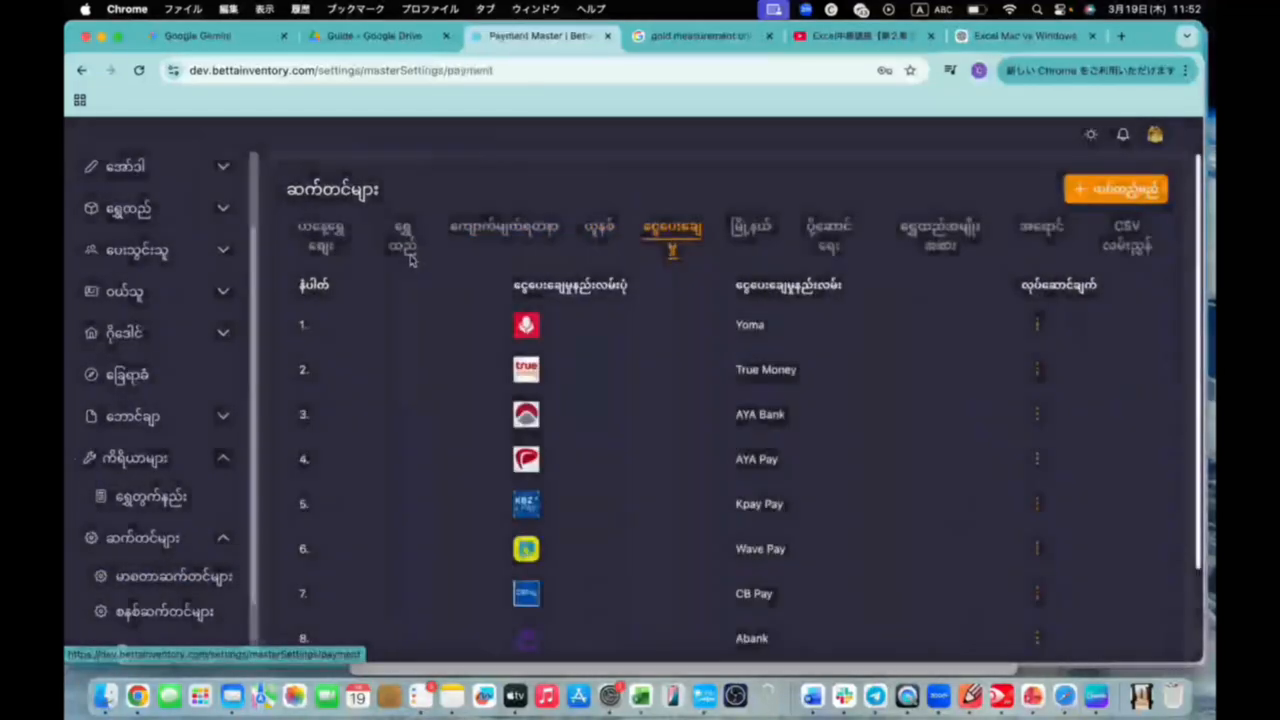
Add a gold quality named "14 pae yay" measured per ၁ကျပ်သား in the ရွှေထည် (gold) master settings
{"action": "left_click", "coordinate": [405, 236]}
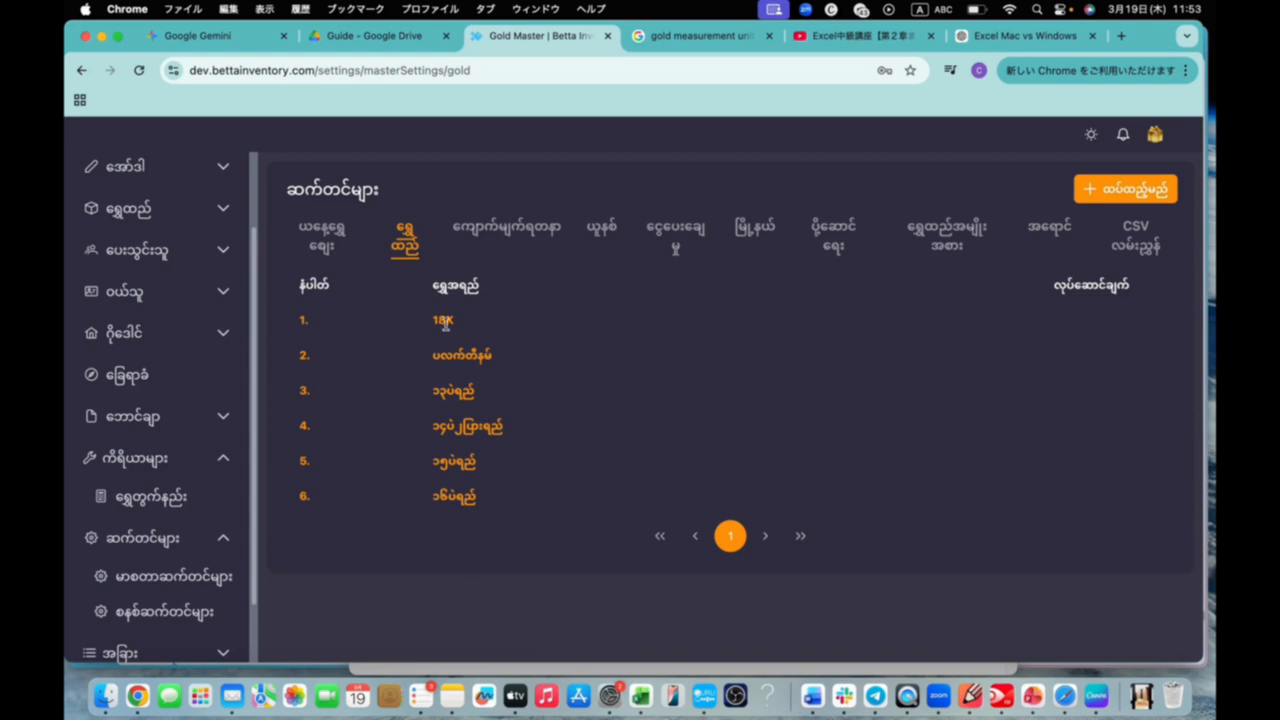
{"action": "left_click", "coordinate": [1147, 196]}
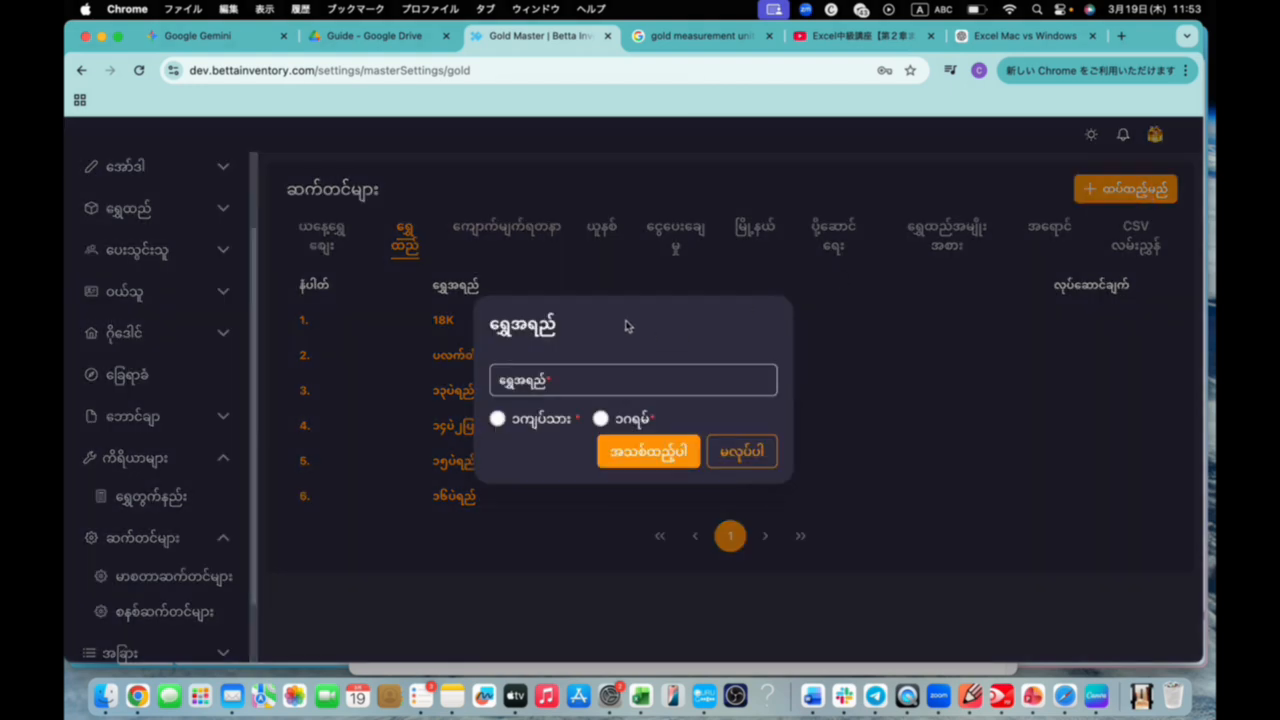
{"action": "left_click_drag", "start_coordinate": [627, 326], "coordinate": [689, 240]}
{"action": "left_click", "coordinate": [591, 296]}
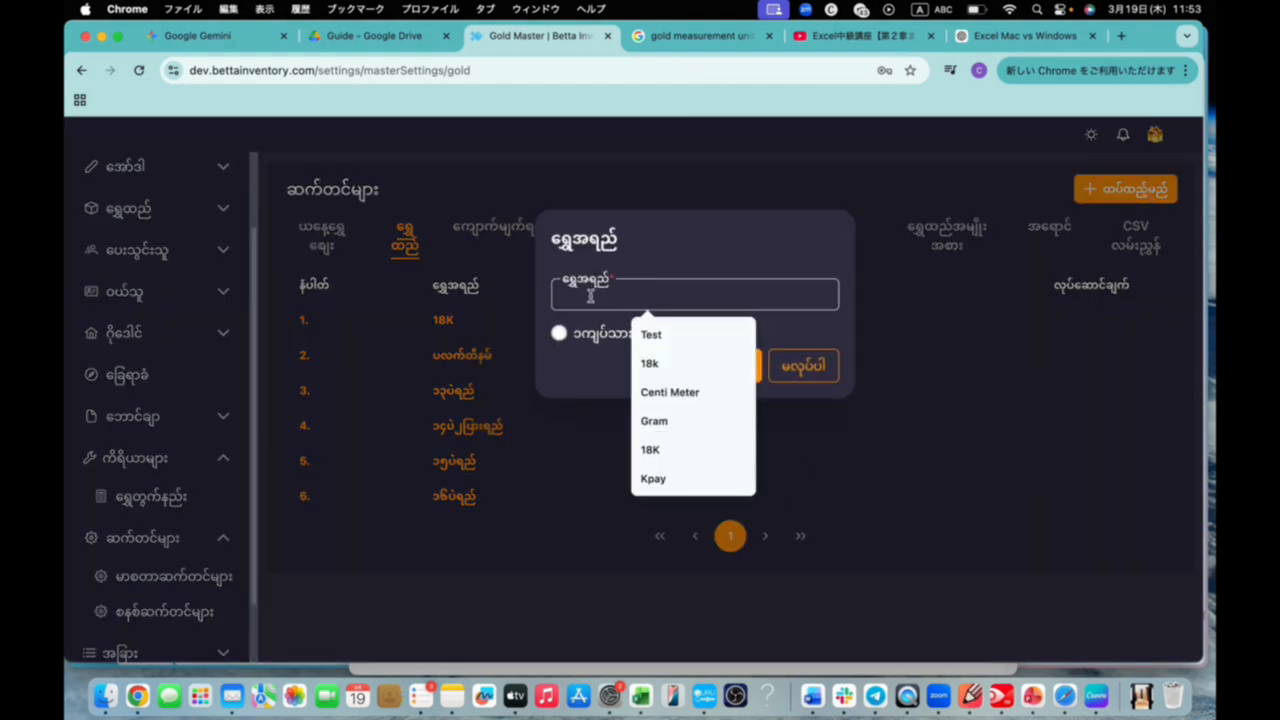
{"action": "type", "text": "14 pae"}
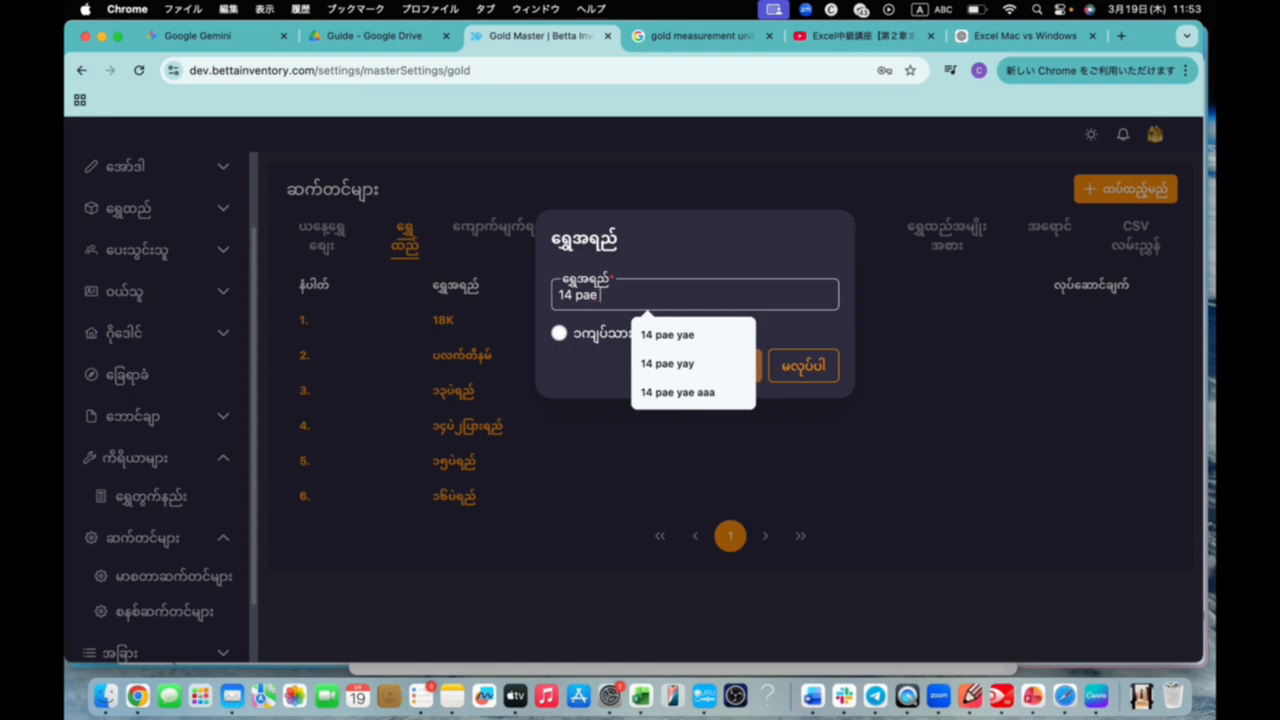
{"action": "type", "text": " yay"}
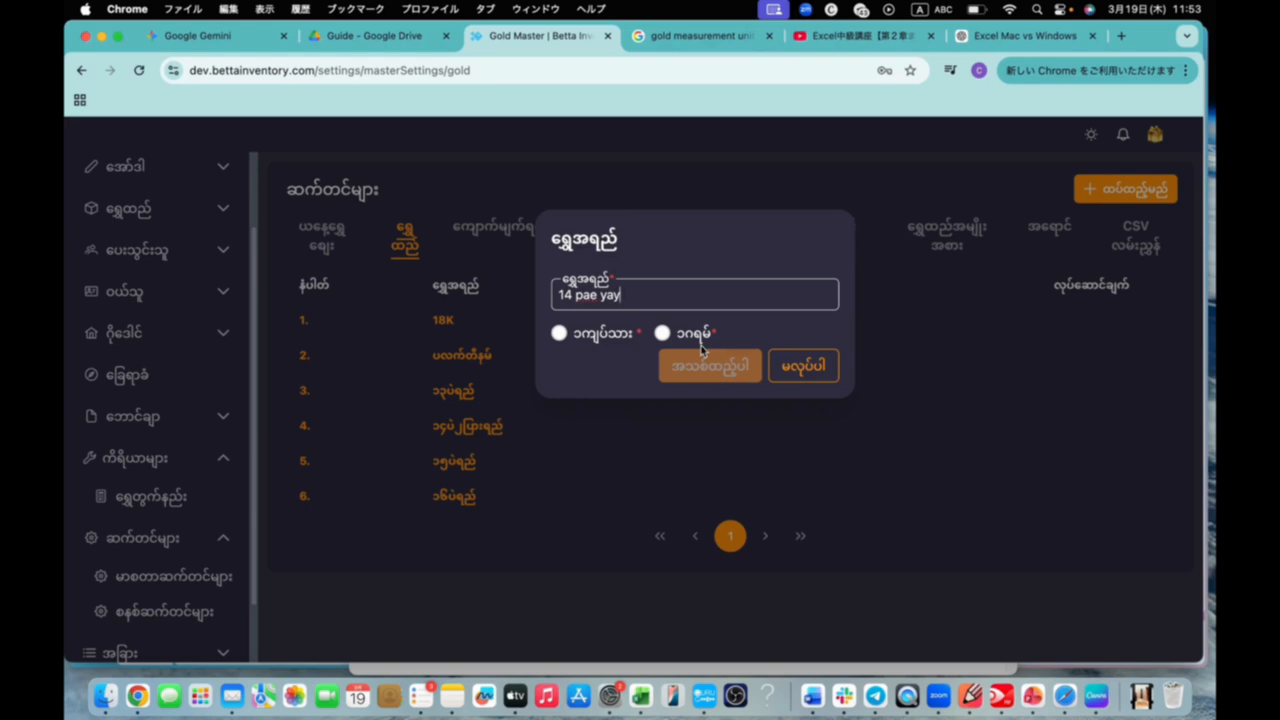
{"action": "left_click", "coordinate": [559, 334]}
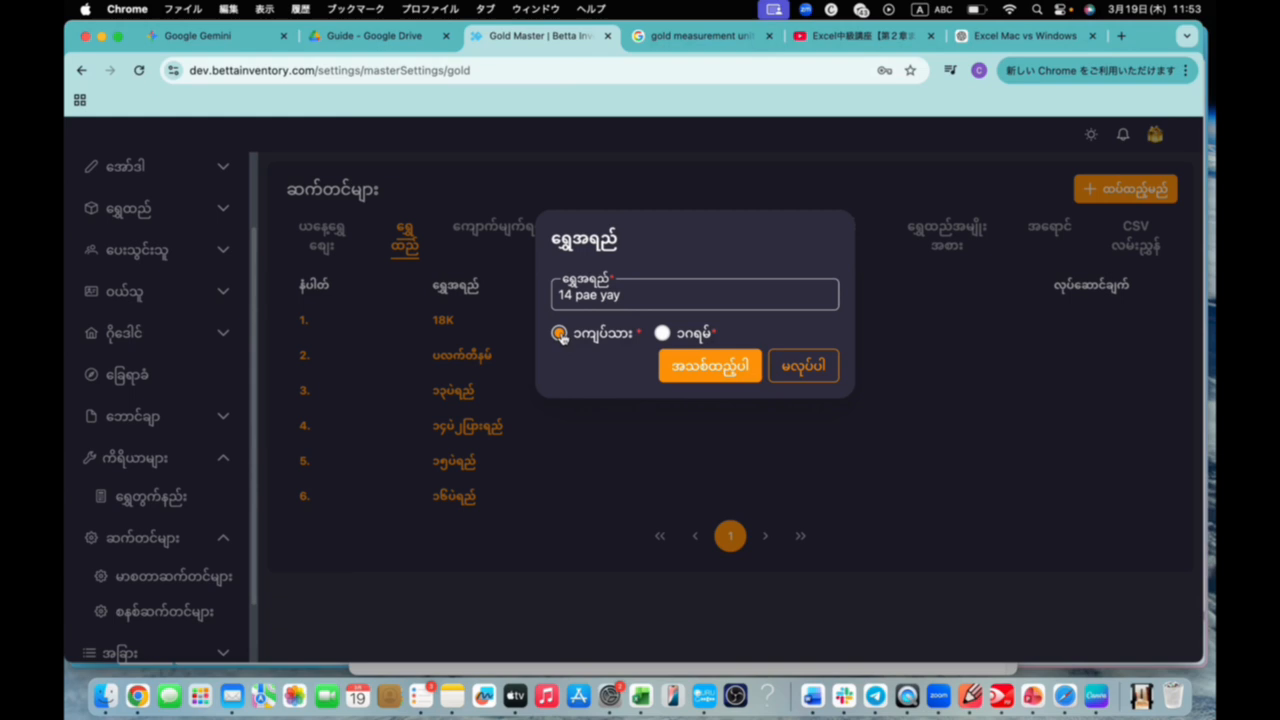
{"action": "left_click", "coordinate": [711, 366]}
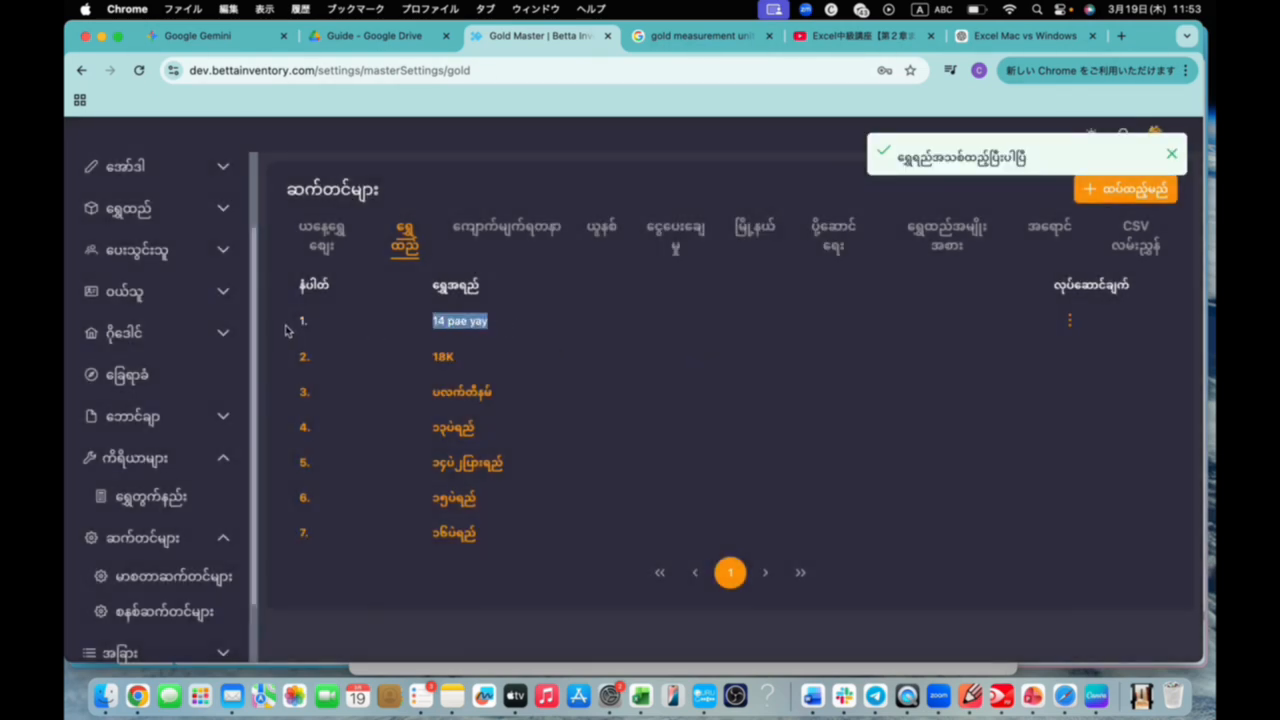
{"action": "left_click_drag", "start_coordinate": [428, 321], "coordinate": [510, 321]}
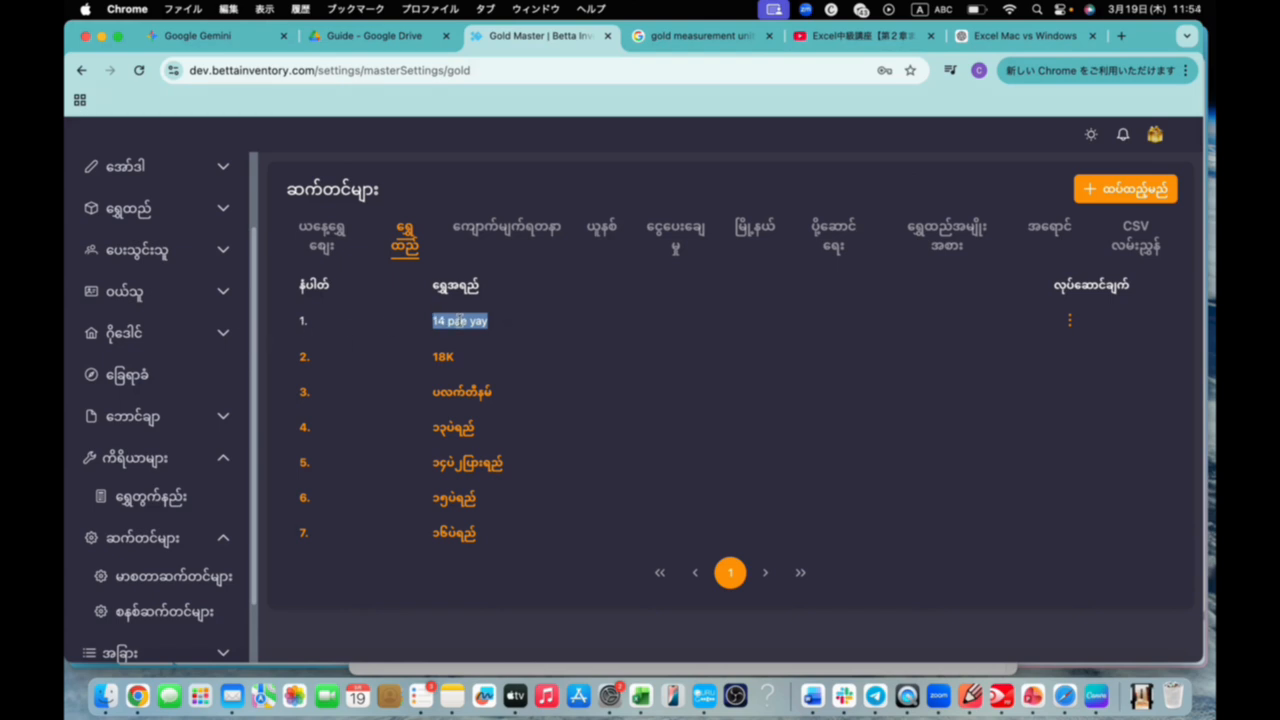
{"action": "left_click_drag", "start_coordinate": [297, 350], "coordinate": [491, 531]}
{"action": "left_click", "coordinate": [496, 330]}
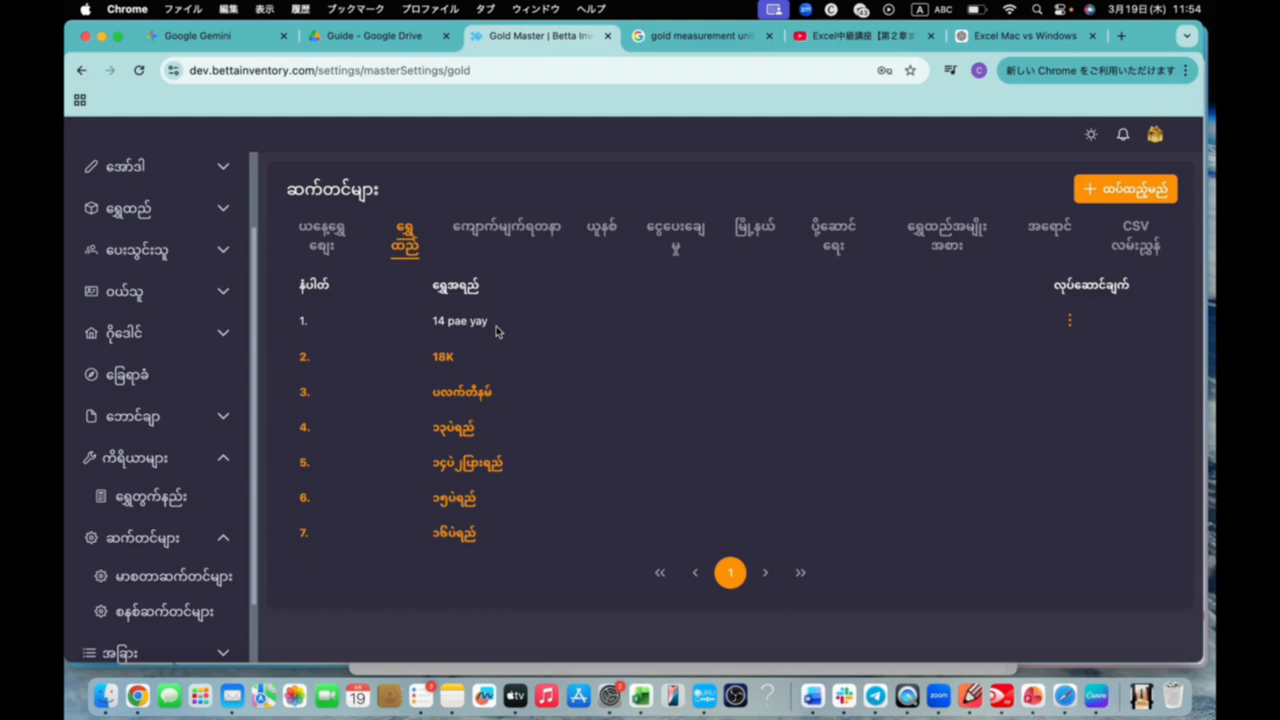
Add another gold quality named "12 pae yay" measured per ၁ကျပ်သား
{"action": "left_click", "coordinate": [1130, 191]}
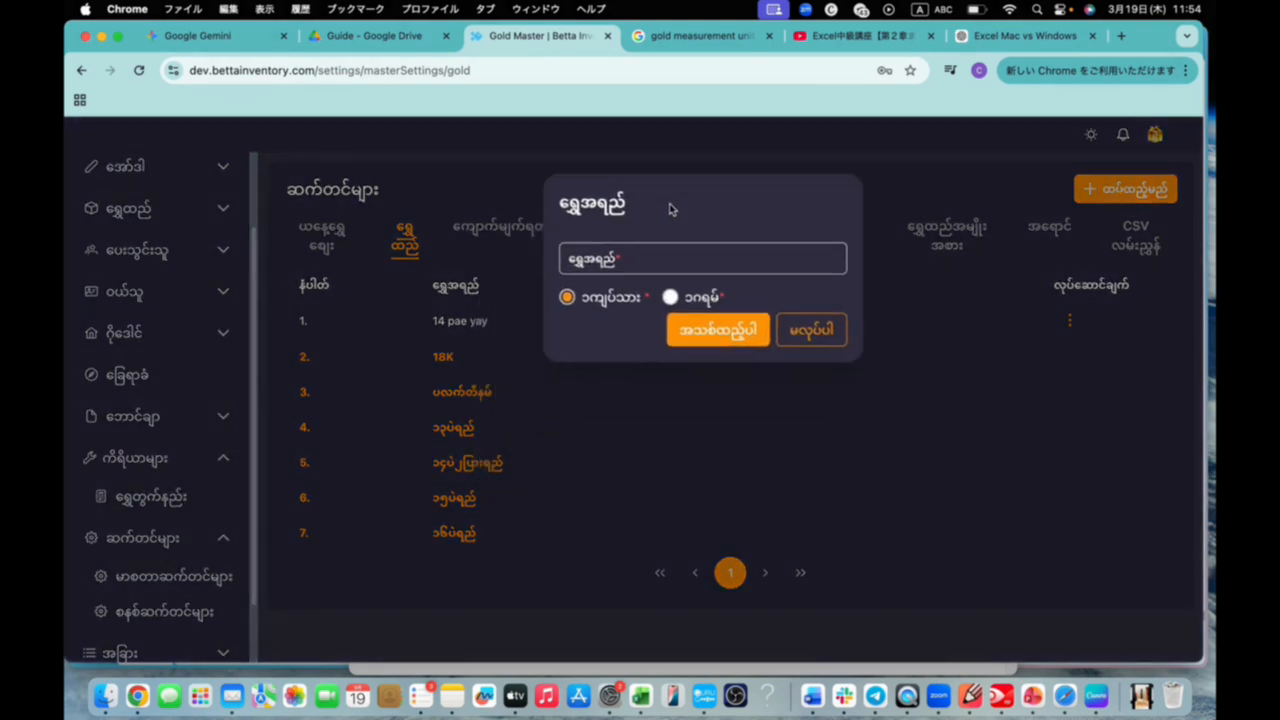
{"action": "left_click", "coordinate": [686, 260]}
{"action": "type", "text": "12"}
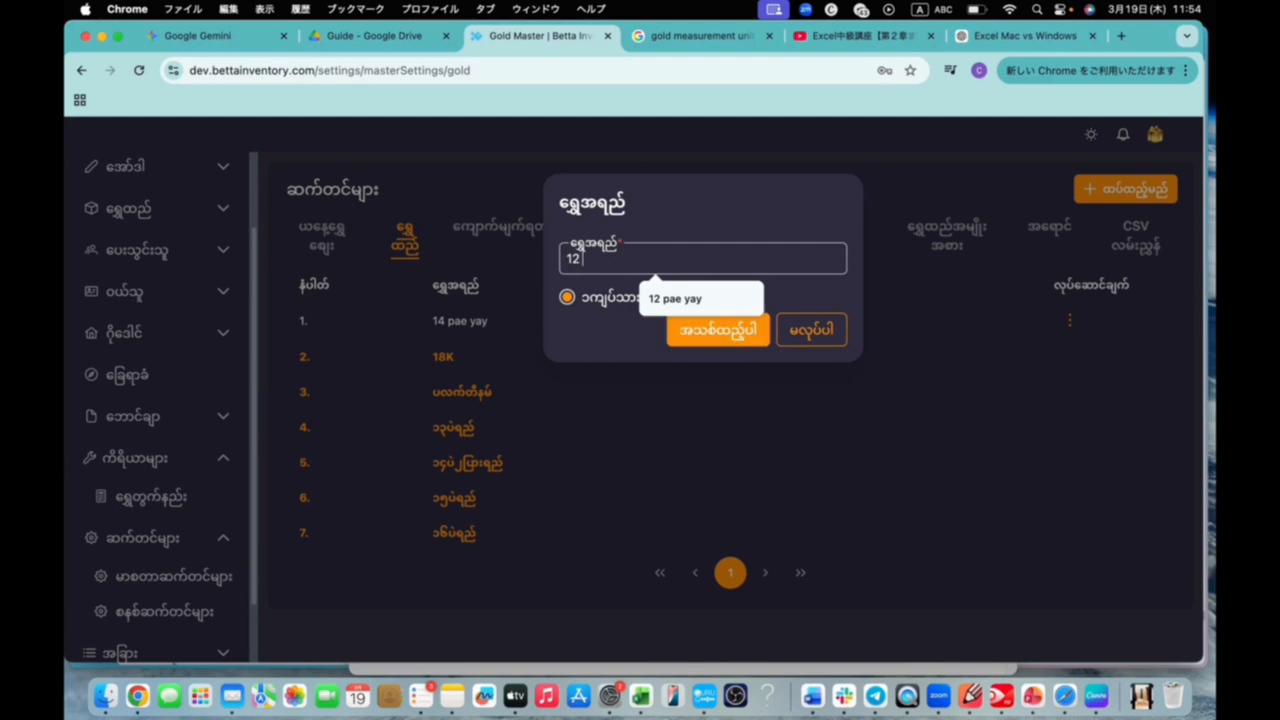
{"action": "type", "text": " pae yay"}
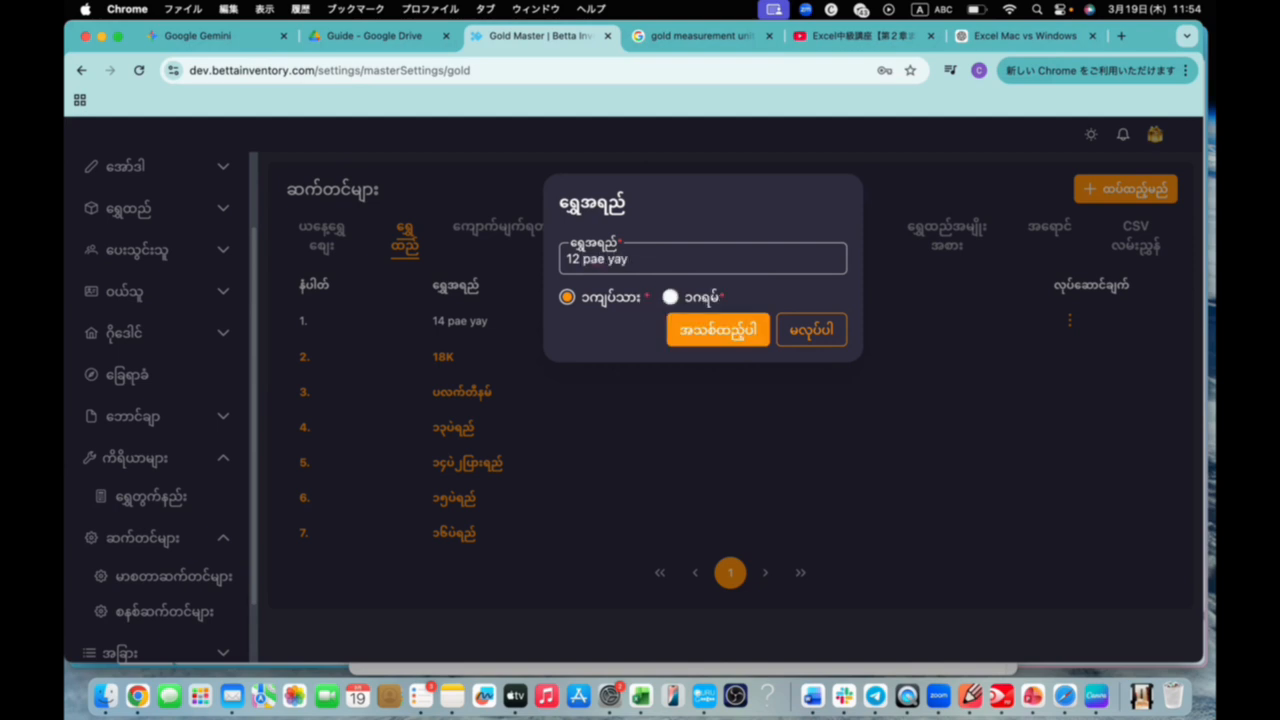
{"action": "left_click", "coordinate": [710, 331]}
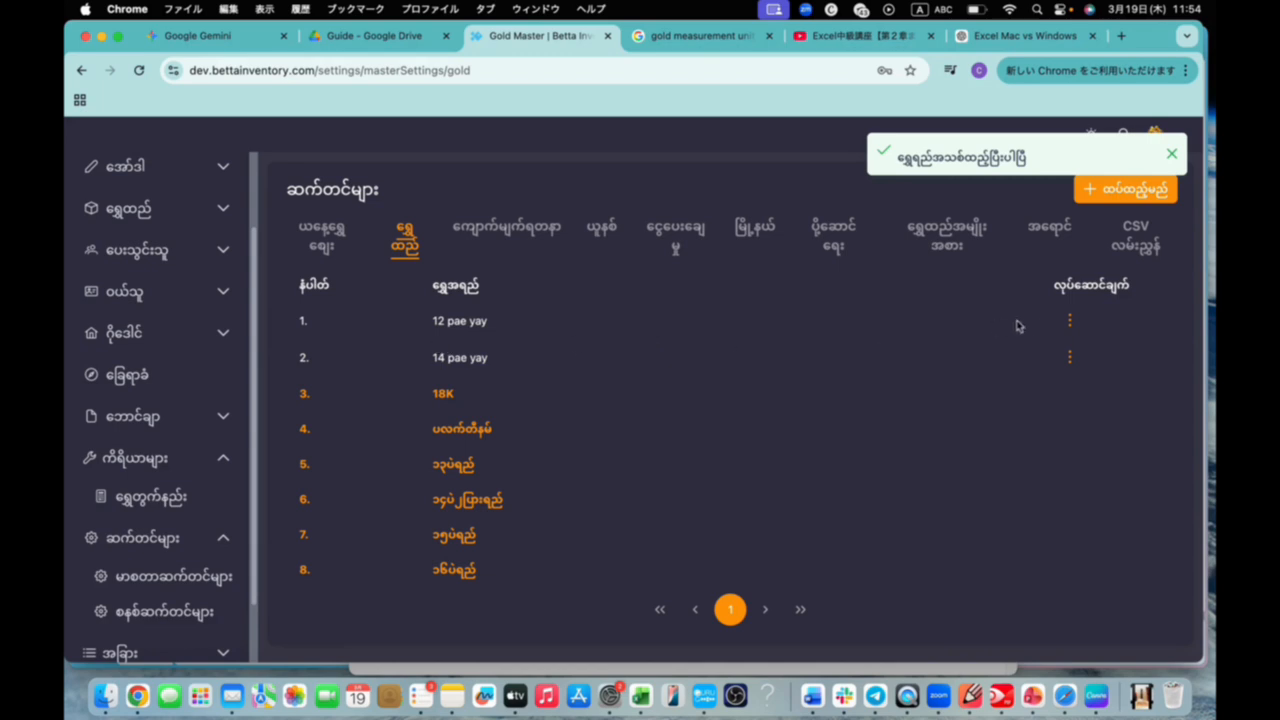
Open the "12 pae yay" gold quality for editing and save it under the same name
{"action": "left_click", "coordinate": [1070, 321]}
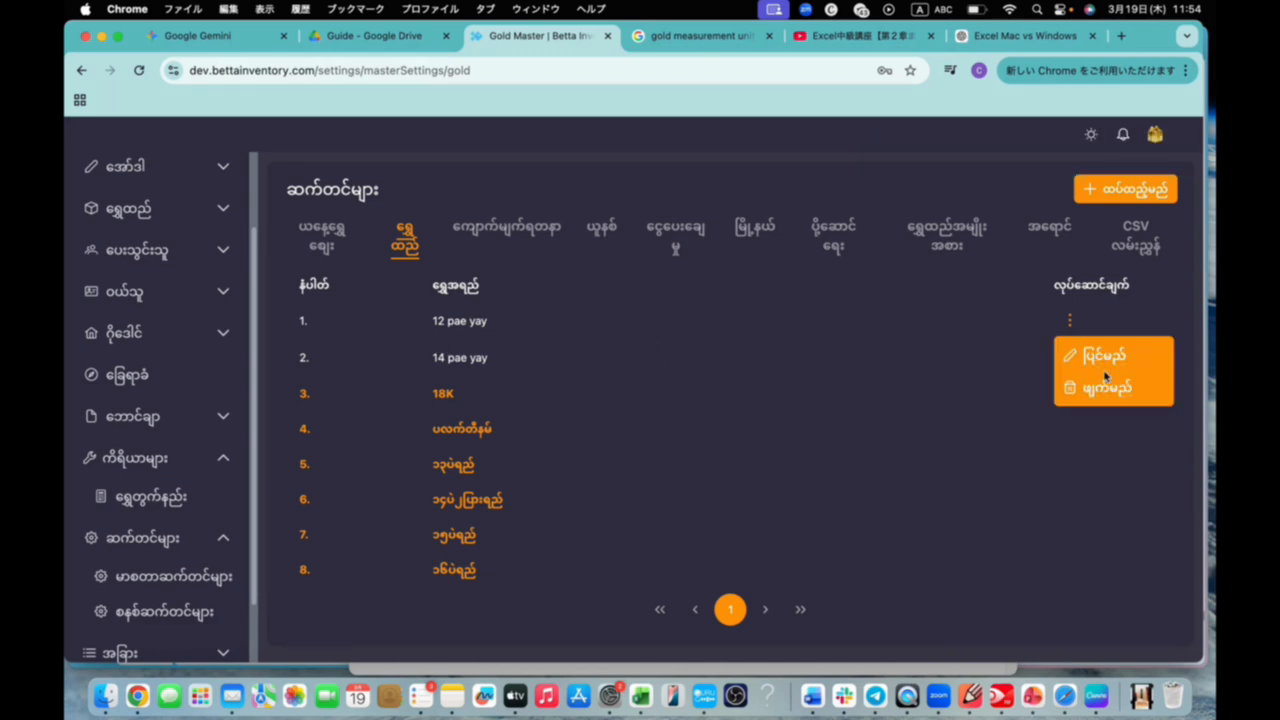
{"action": "left_click", "coordinate": [1105, 358]}
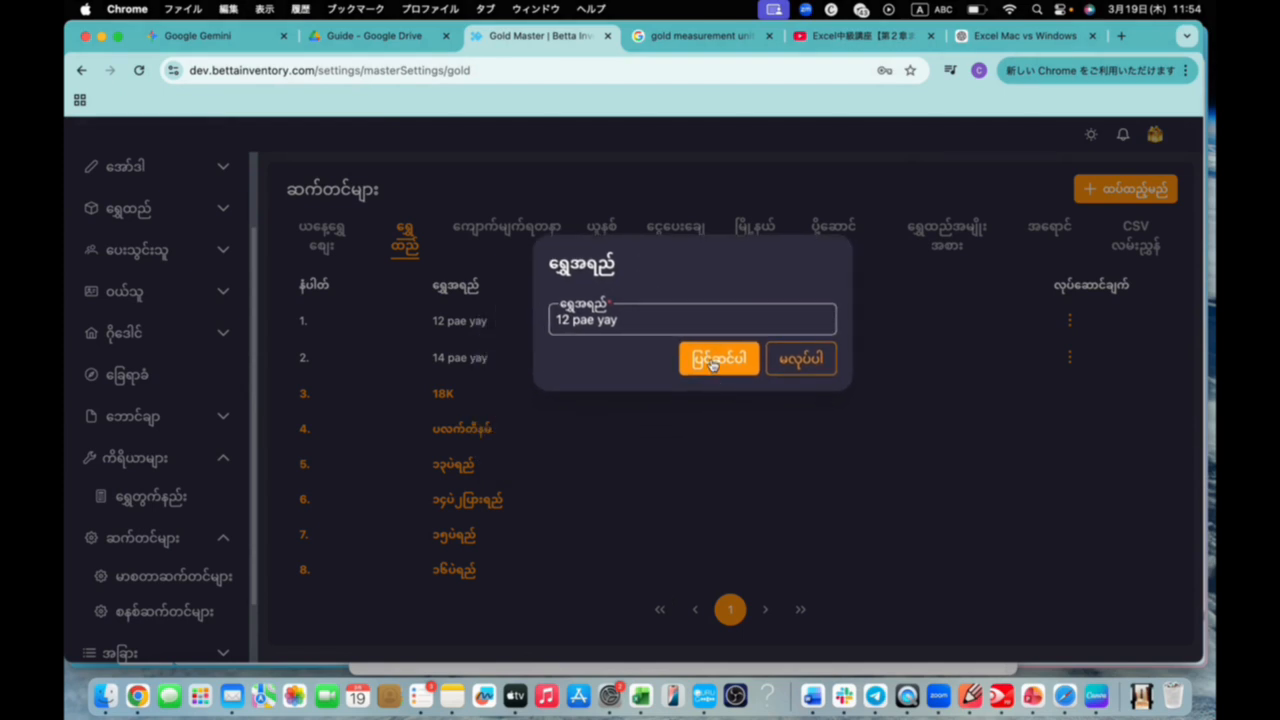
{"action": "left_click", "coordinate": [718, 358]}
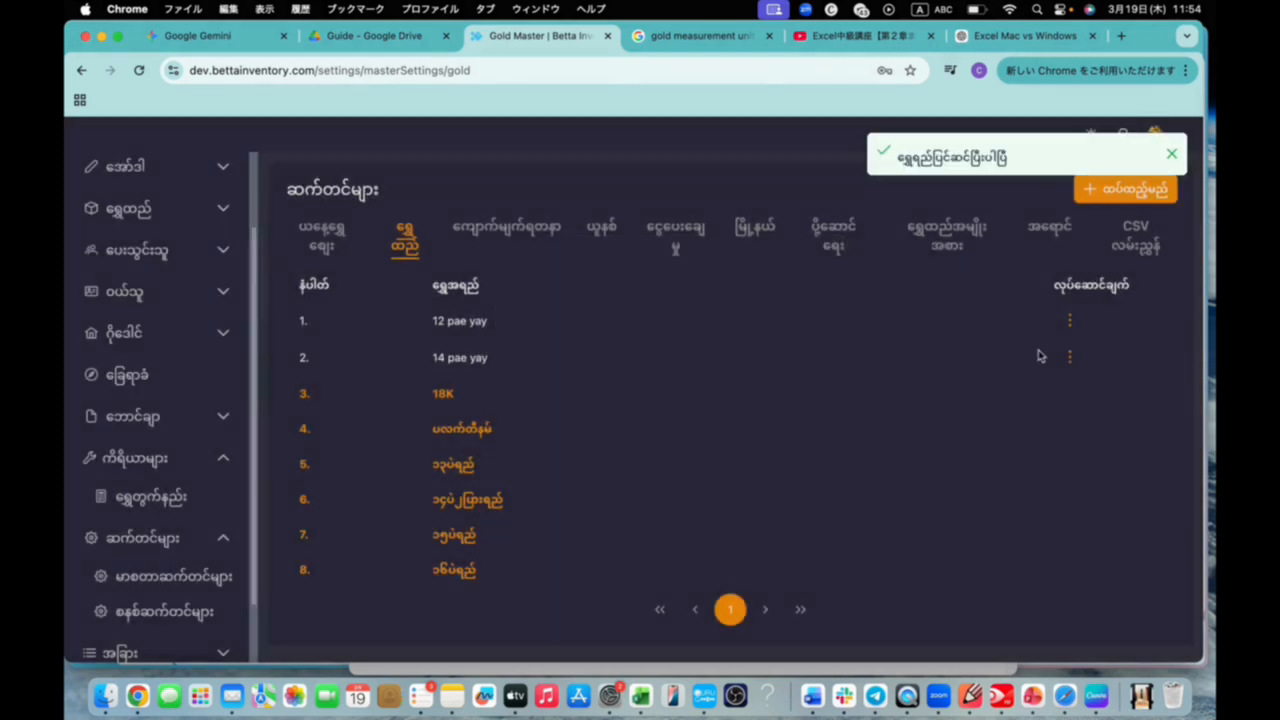
{"action": "left_click", "coordinate": [1070, 322]}
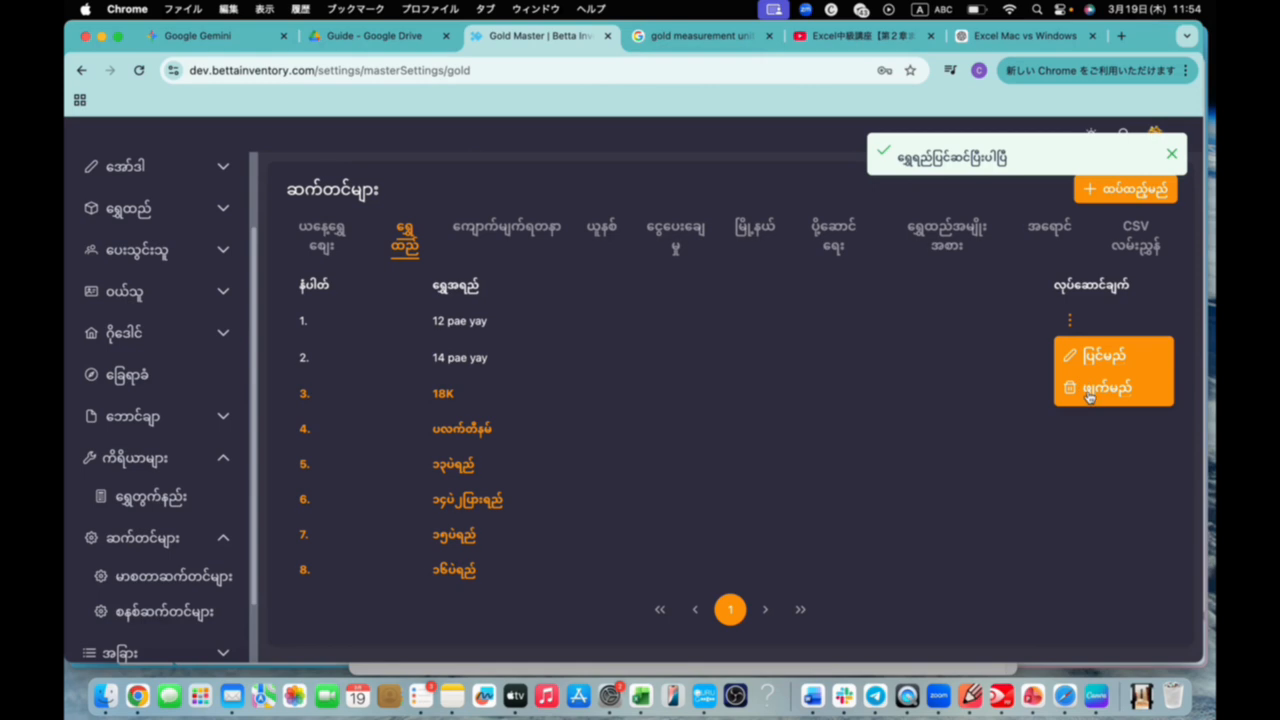
{"action": "left_click", "coordinate": [1088, 393]}
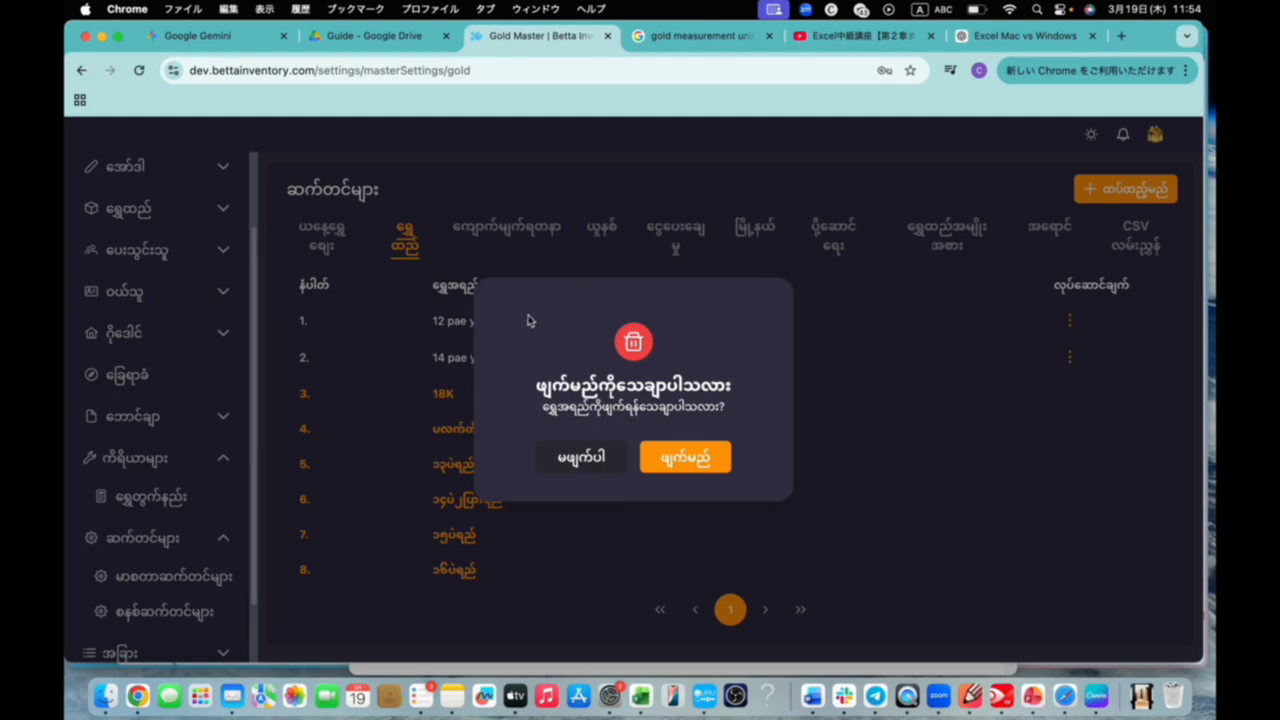
{"action": "left_click_drag", "start_coordinate": [529, 320], "coordinate": [586, 402]}
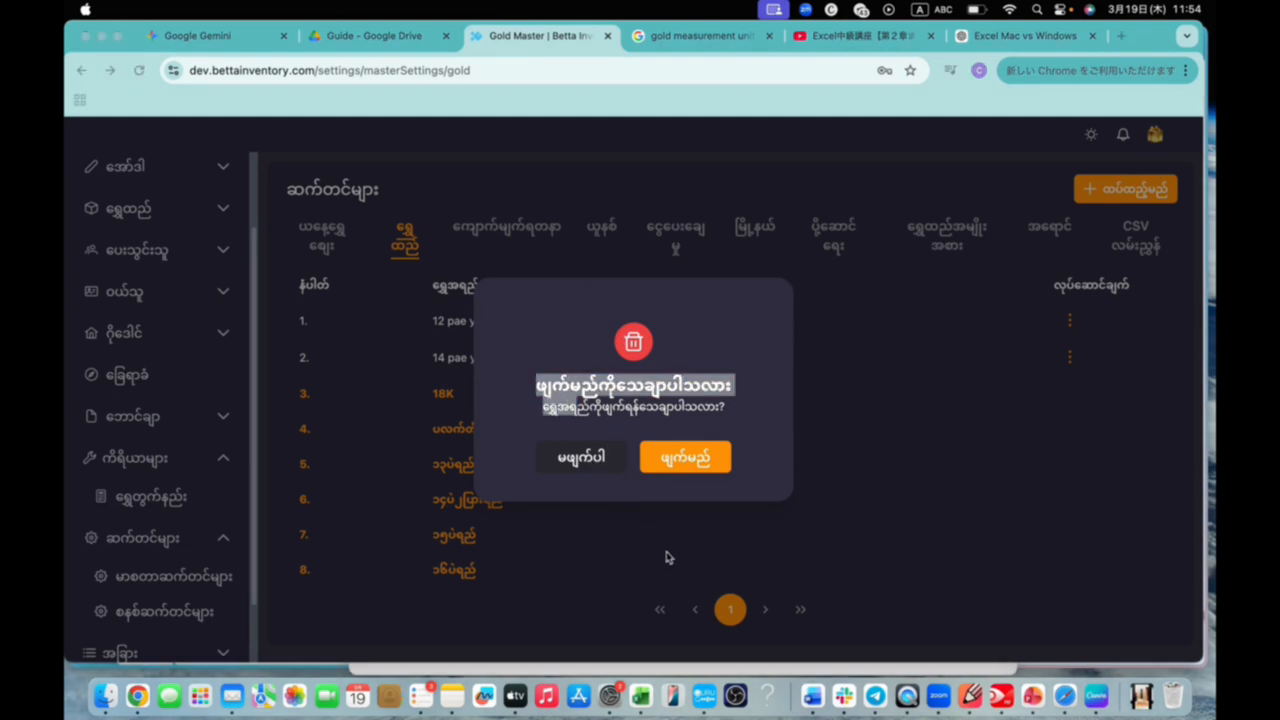
{"action": "left_click", "coordinate": [634, 366]}
{"action": "left_click", "coordinate": [633, 486]}
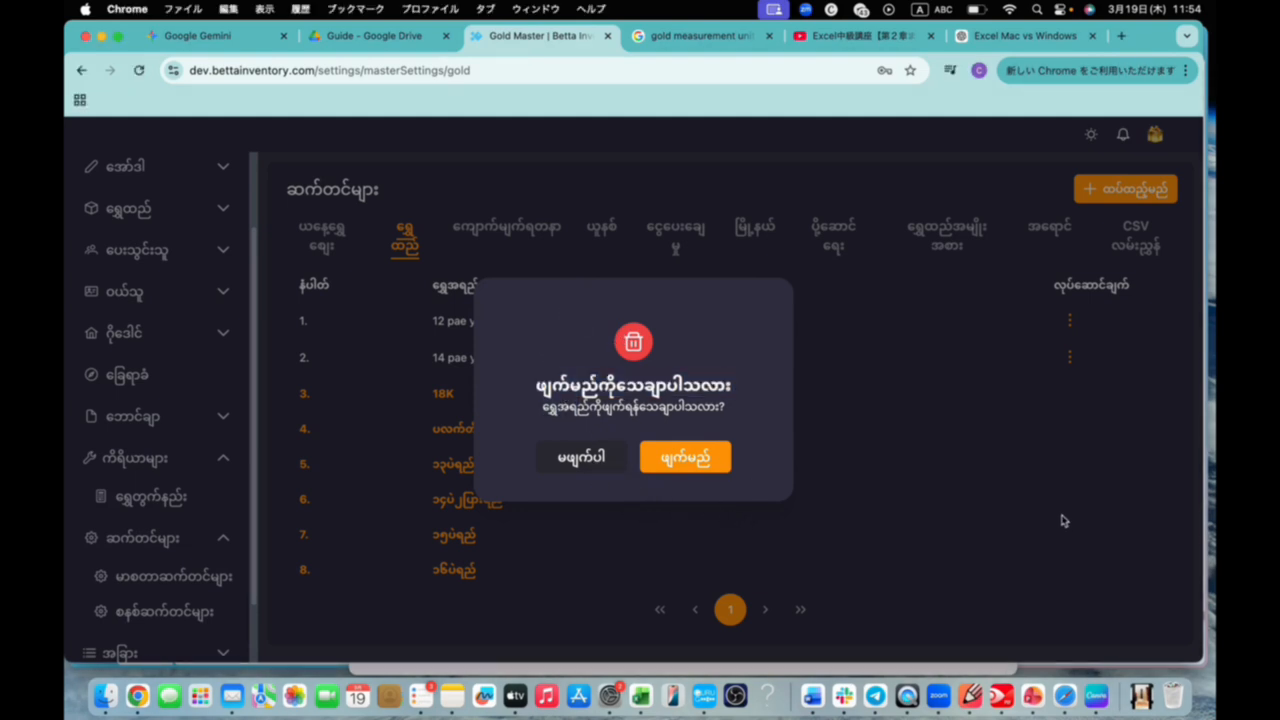
{"action": "left_click", "coordinate": [620, 468]}
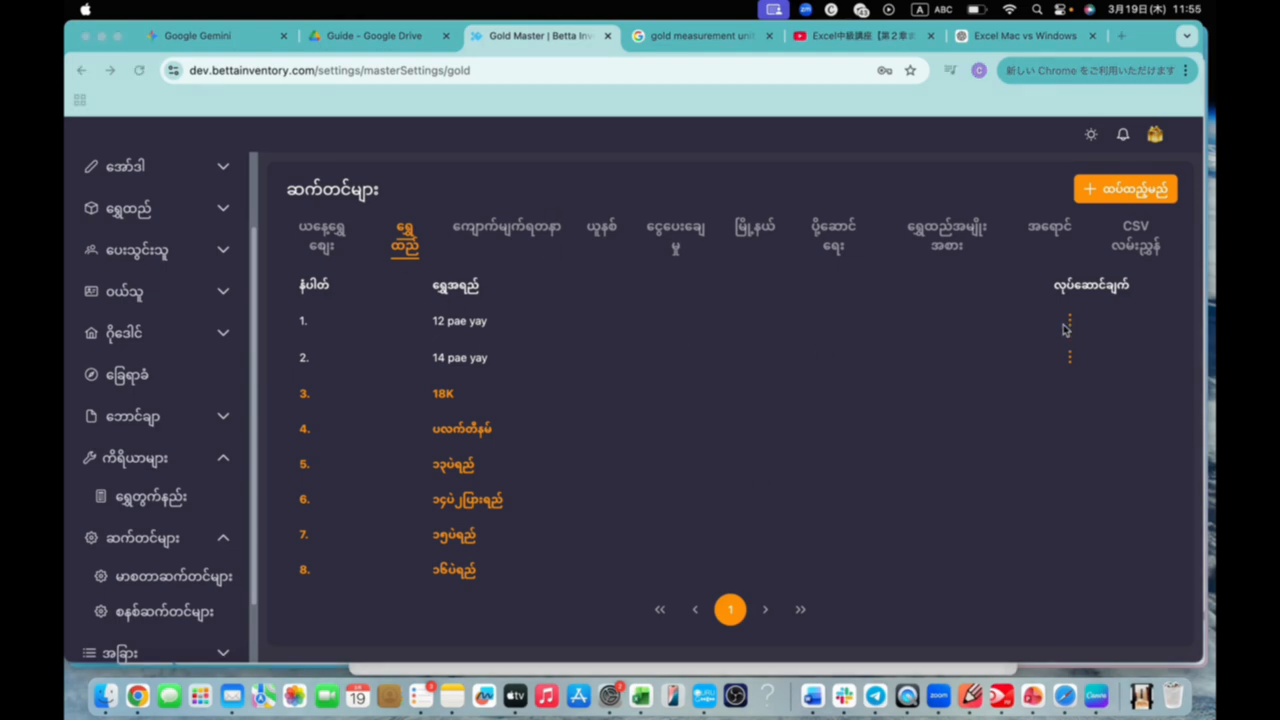
Delete the "12 pae yay" gold quality and confirm the deletion
{"action": "left_click", "coordinate": [1072, 325]}
{"action": "left_click", "coordinate": [1071, 325]}
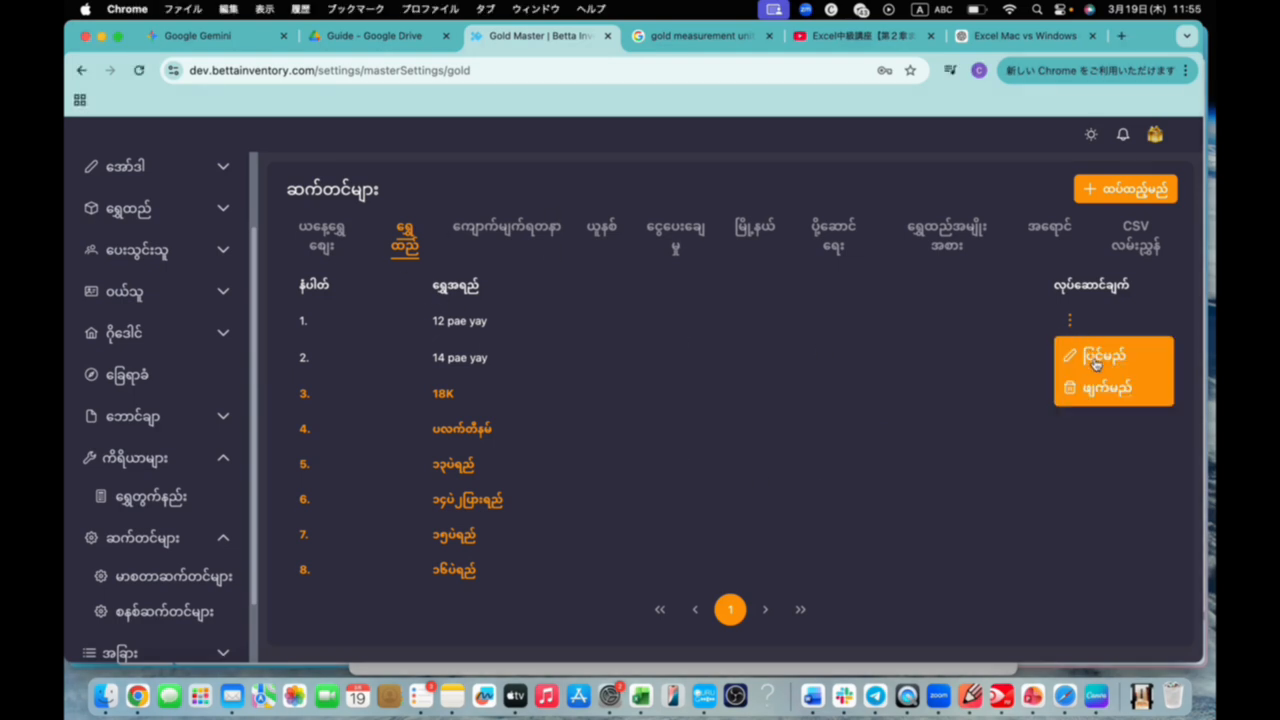
{"action": "left_click", "coordinate": [1100, 389]}
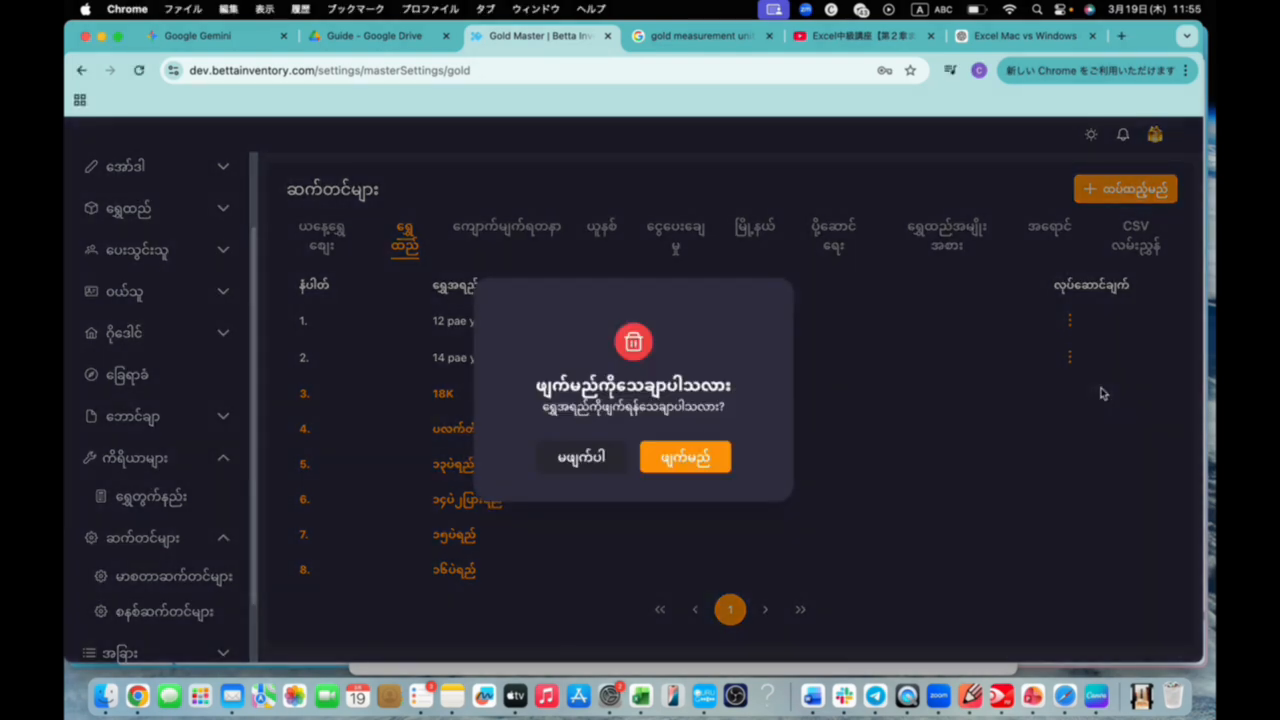
{"action": "left_click", "coordinate": [695, 477]}
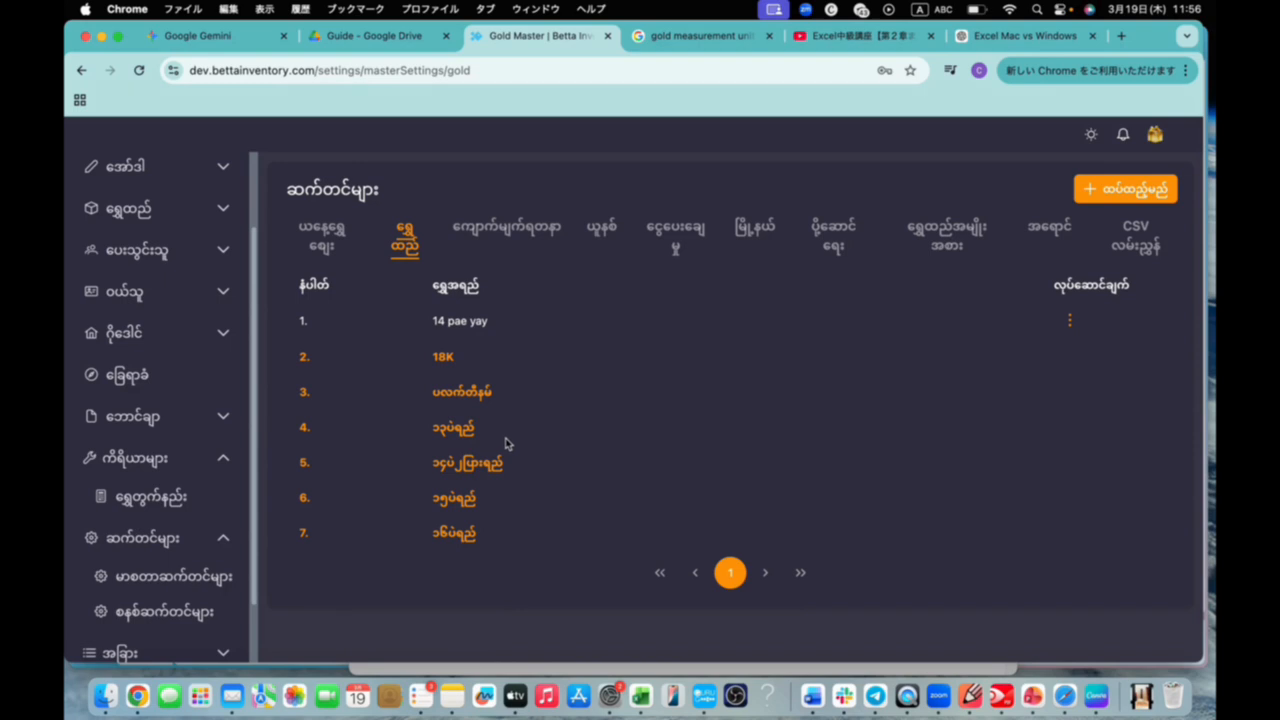
In the ယနေ့ရွှေဈေး (today's gold price) settings, activate the YGEA price column and switch to the ပြင်ပဈေး (outside price) column
{"action": "left_click", "coordinate": [330, 230]}
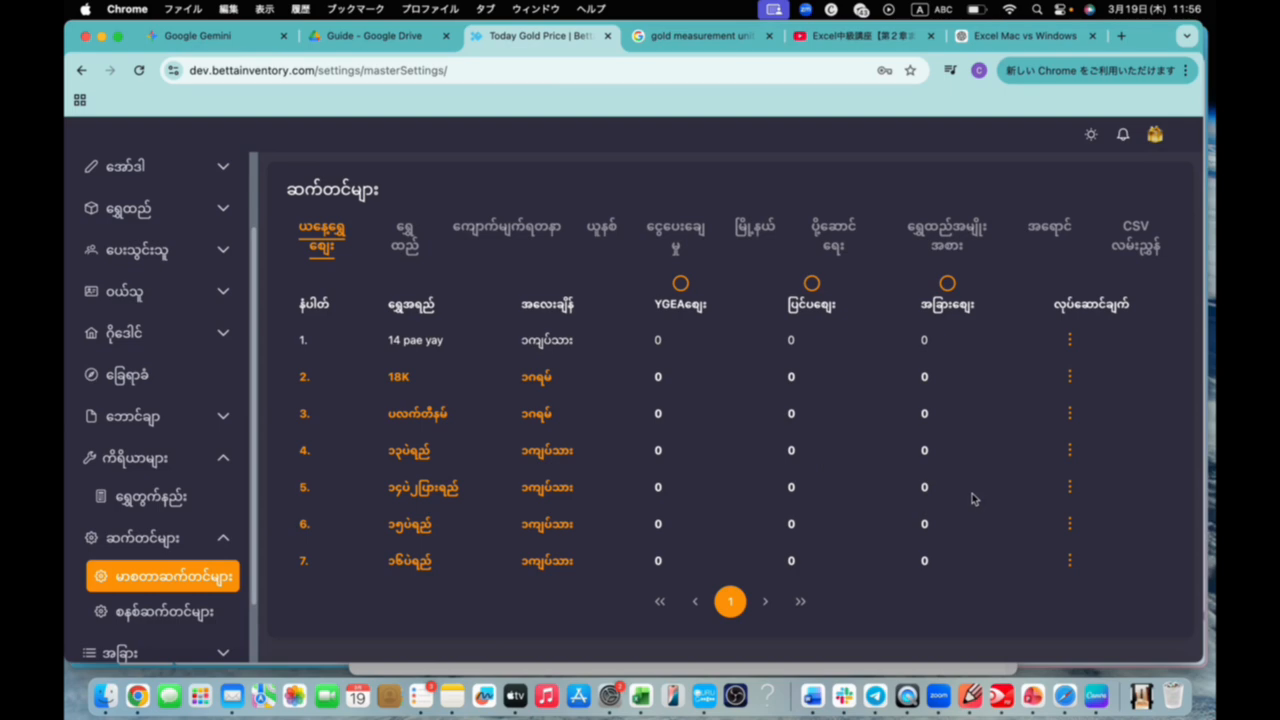
{"action": "left_click", "coordinate": [680, 285]}
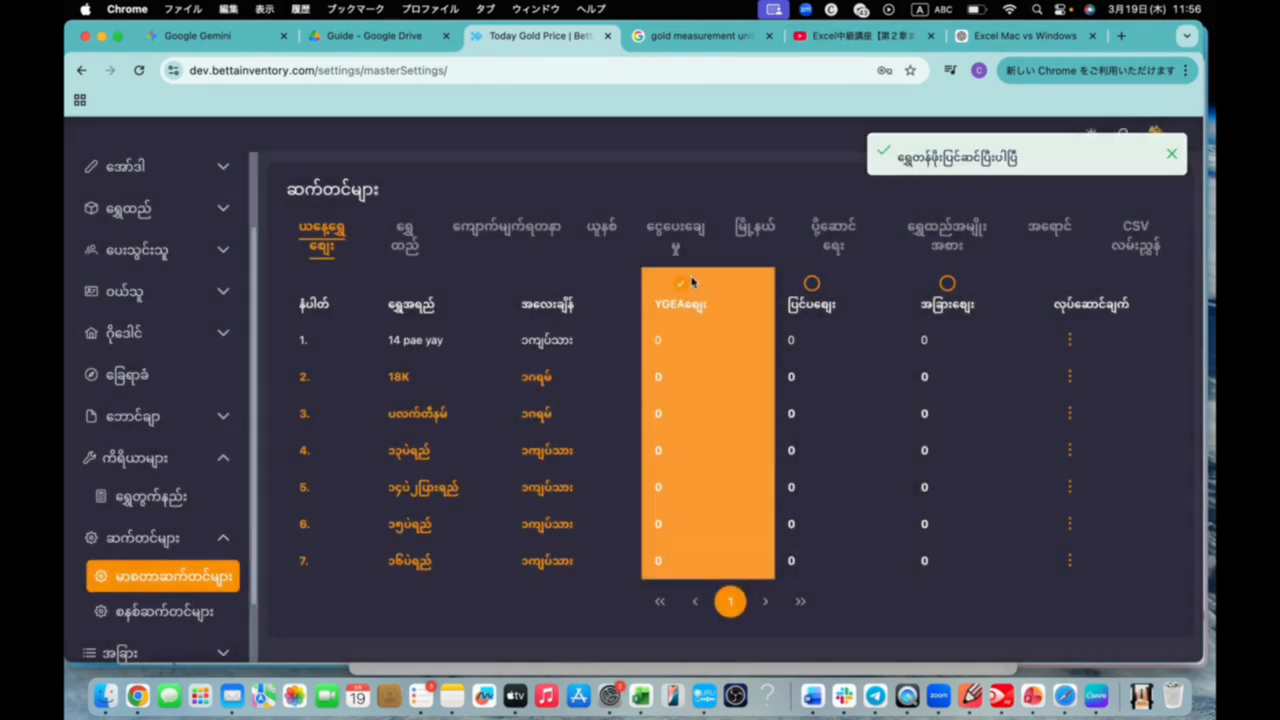
{"action": "left_click", "coordinate": [811, 284]}
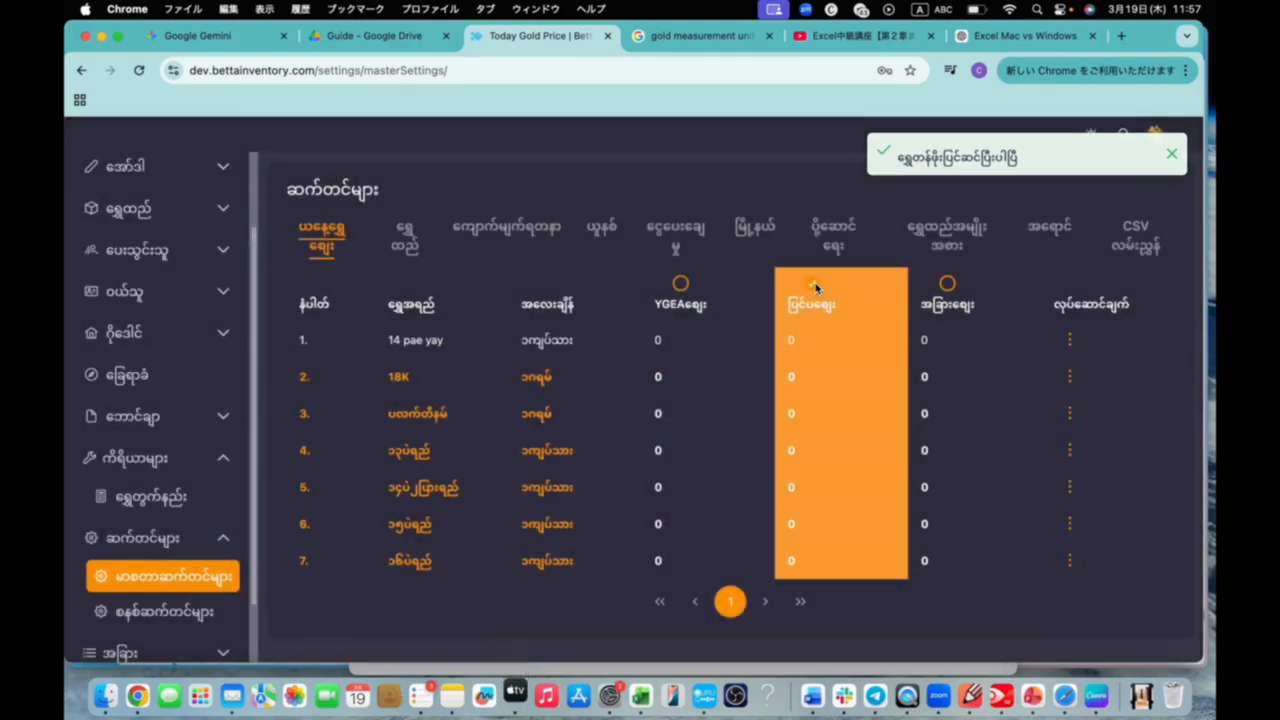
Edit today's gold price for the ၁၅ပဲရည် quality, entering a YGEA price of 5,000,000
{"action": "left_click", "coordinate": [1072, 528]}
{"action": "left_click", "coordinate": [976, 562]}
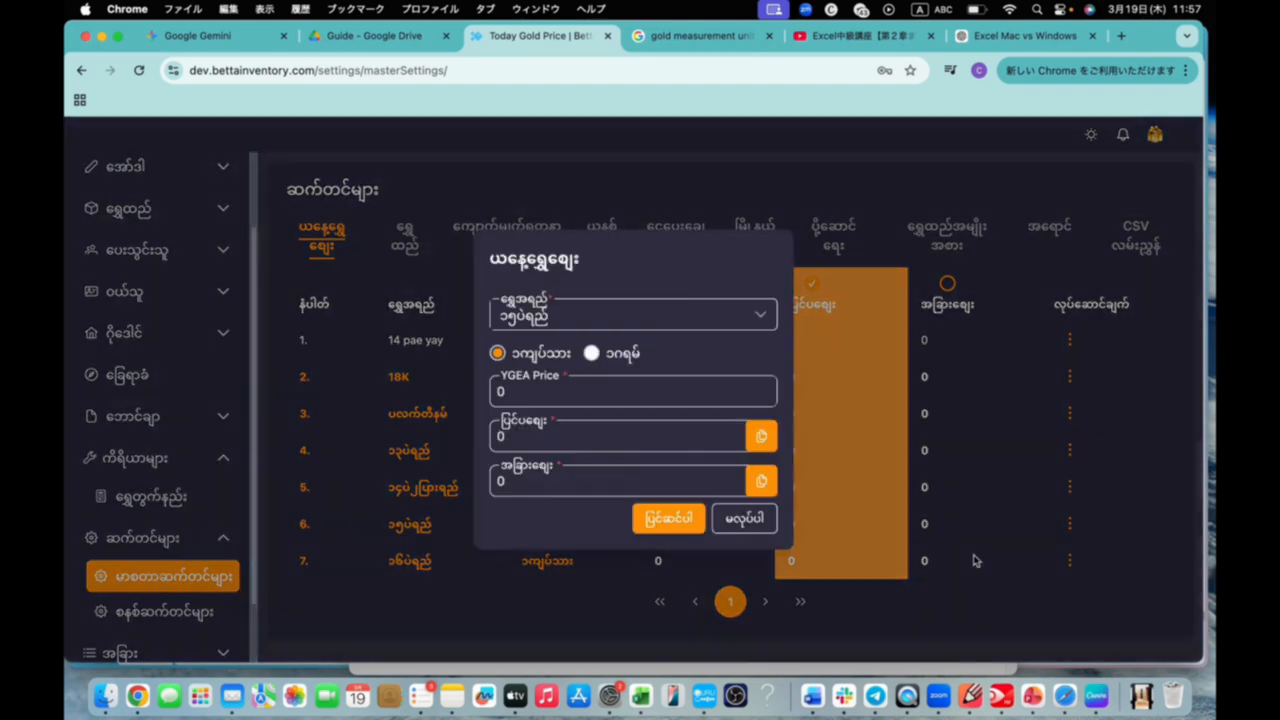
{"action": "left_click_drag", "start_coordinate": [606, 258], "coordinate": [753, 147]}
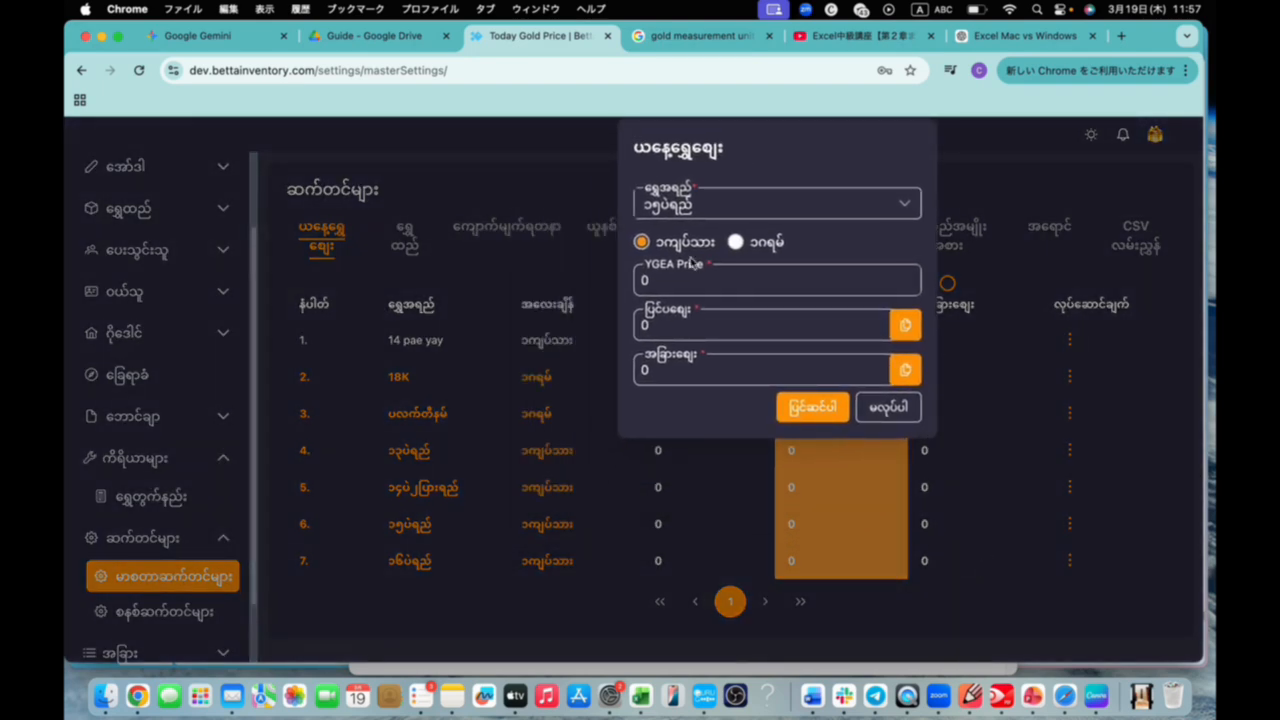
{"action": "left_click_drag", "start_coordinate": [665, 279], "coordinate": [620, 283]}
{"action": "type", "text": "5,000,000"}
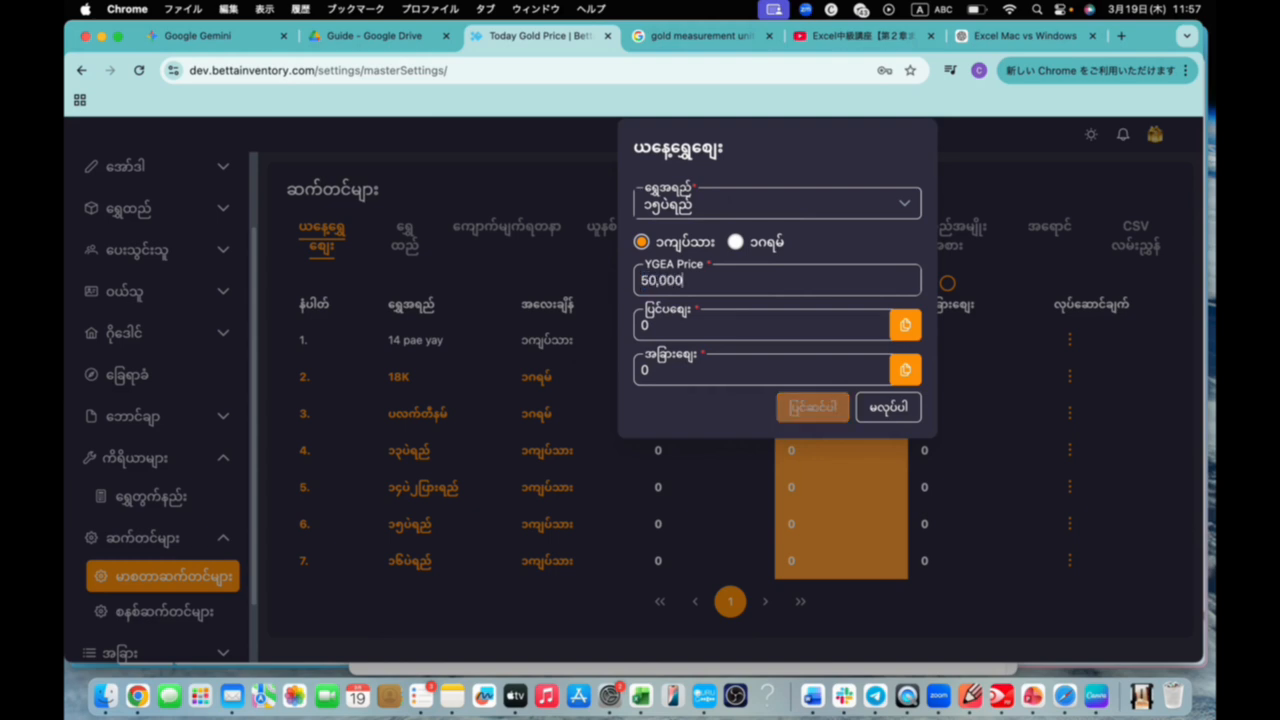
Set the ပြင်ပဈေး (outside price) to 600,000 and the အခြားဈေး (other price) to 5,500,000, and save the ၁၅ပဲရည် prices
{"action": "left_click_drag", "start_coordinate": [690, 318], "coordinate": [631, 330]}
{"action": "type", "text": "600,000"}
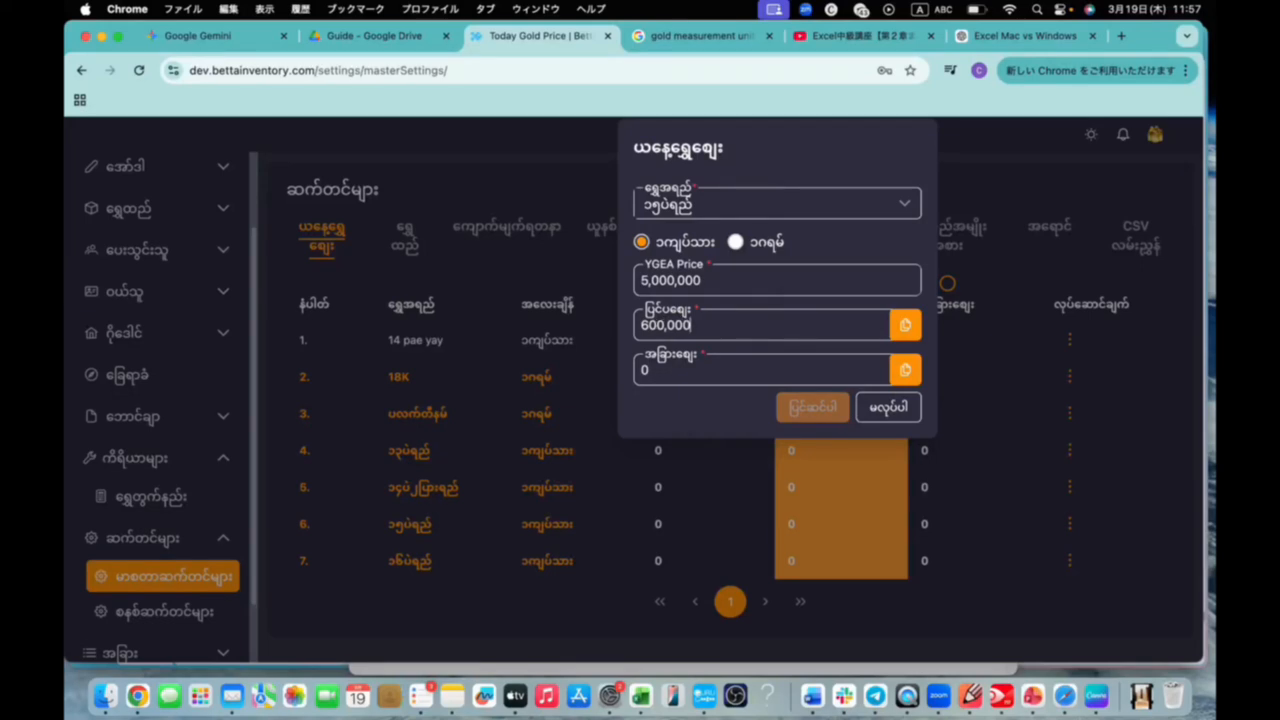
{"action": "left_click_drag", "start_coordinate": [669, 365], "coordinate": [644, 370]}
{"action": "type", "text": "5,5"}
{"action": "type", "text": "0"}
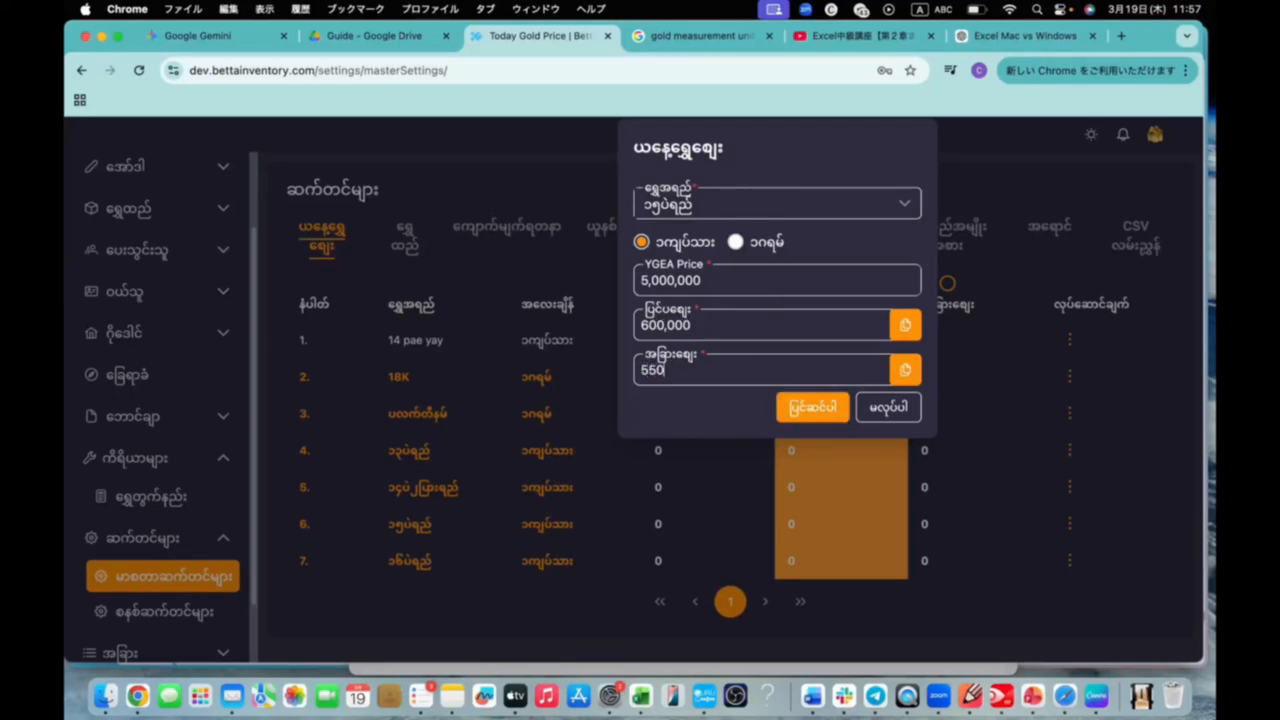
{"action": "type", "text": "0,000"}
{"action": "left_click", "coordinate": [824, 414]}
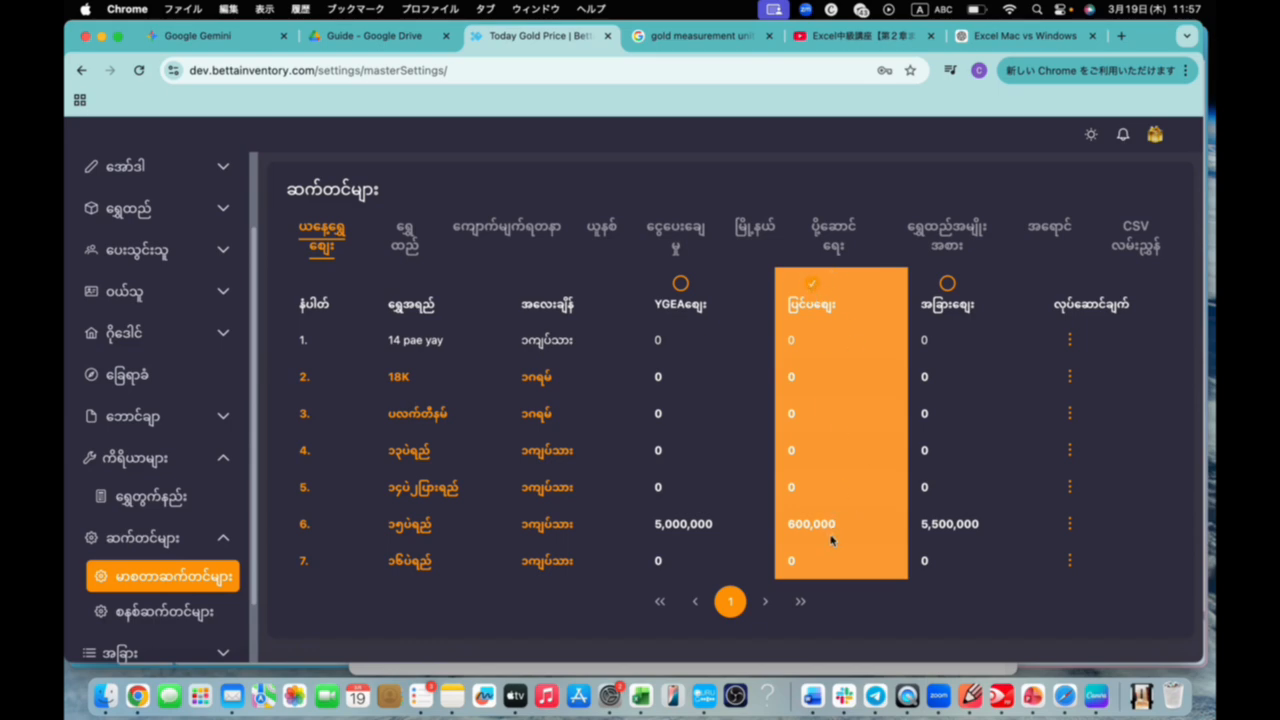
Activate the အခြားဈေး (other price) column and set the ပြင်ပဈေး (outside price) of the ၁၅ပဲရည် quality to 5,500,000
{"action": "left_click", "coordinate": [948, 284]}
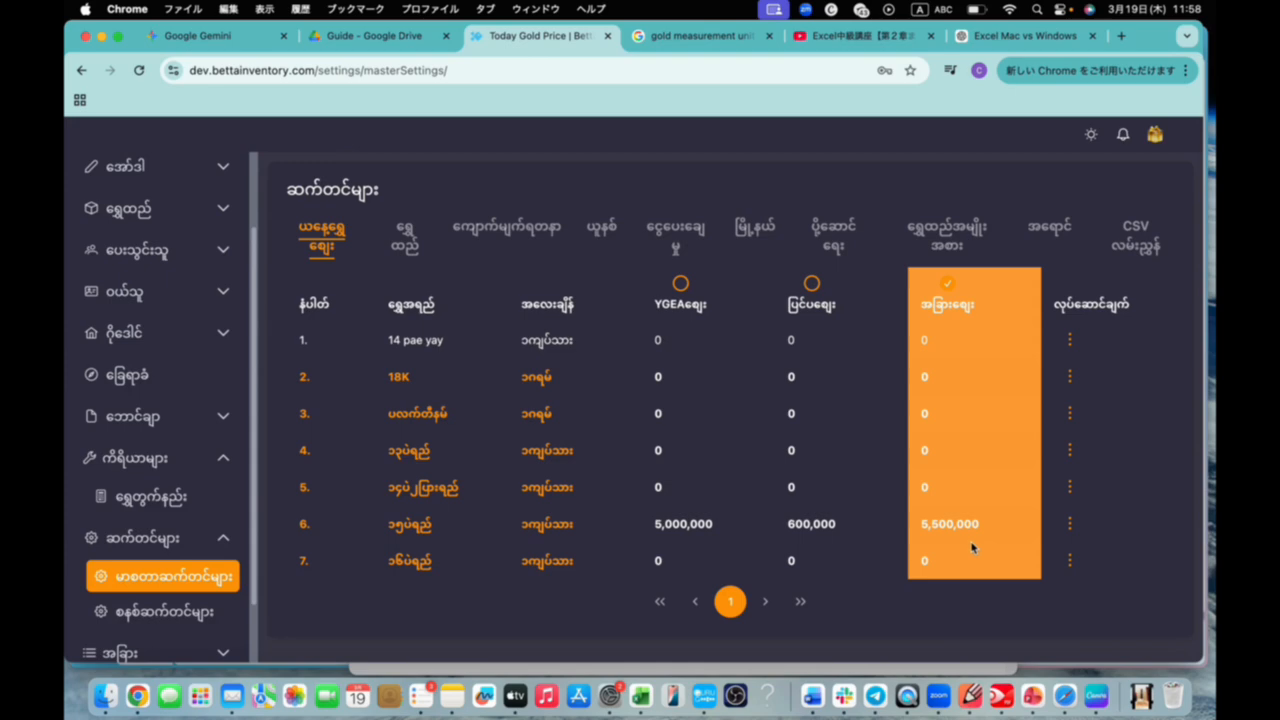
{"action": "left_click", "coordinate": [1070, 524]}
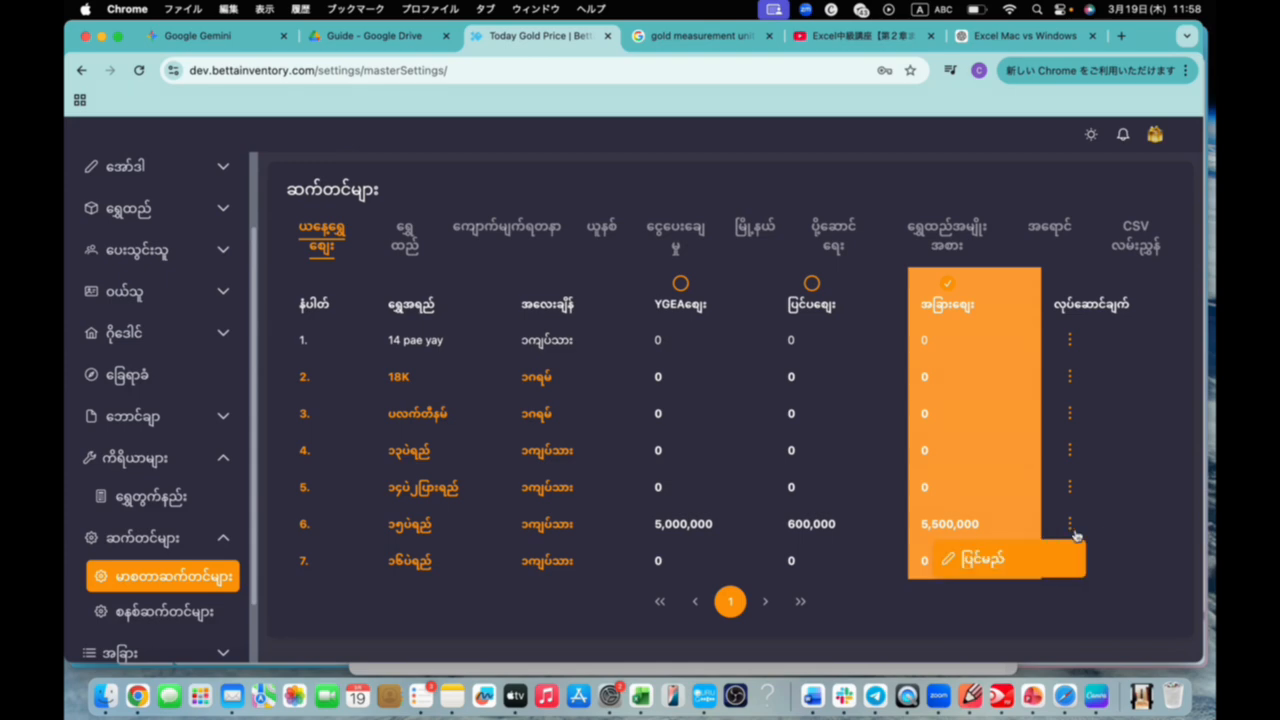
{"action": "left_click", "coordinate": [995, 563]}
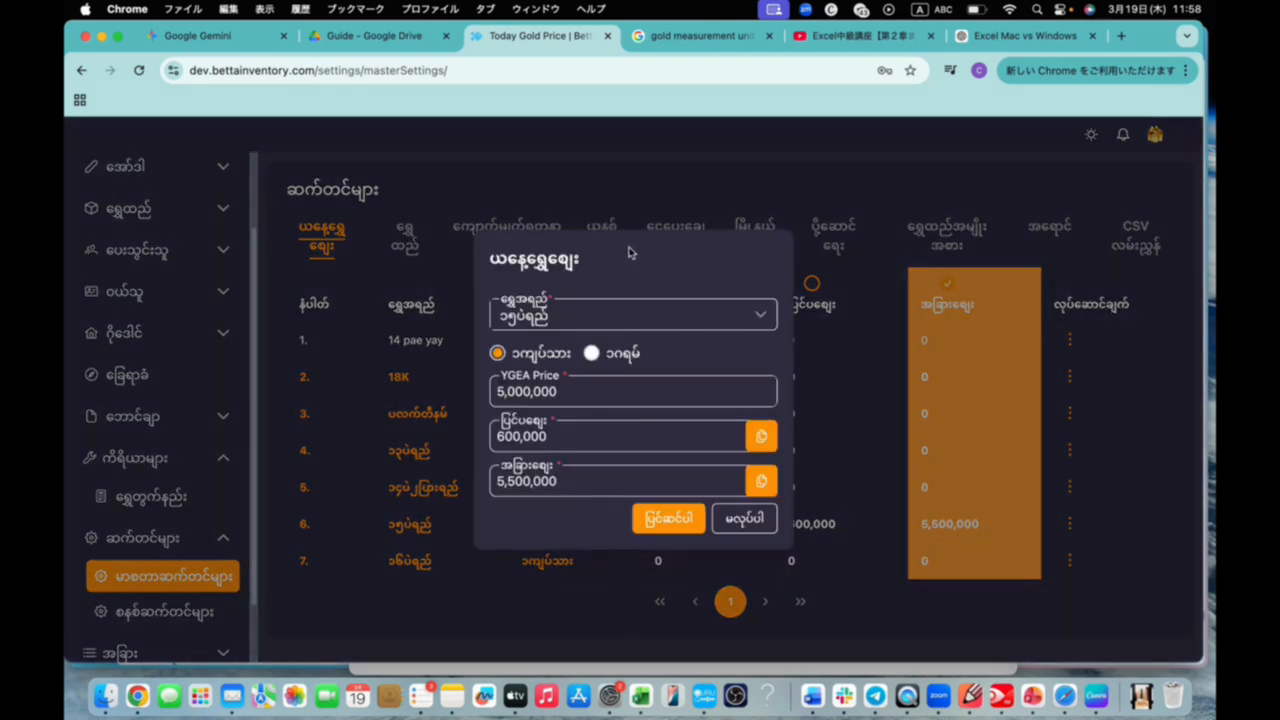
{"action": "left_click_drag", "start_coordinate": [630, 252], "coordinate": [909, 128]}
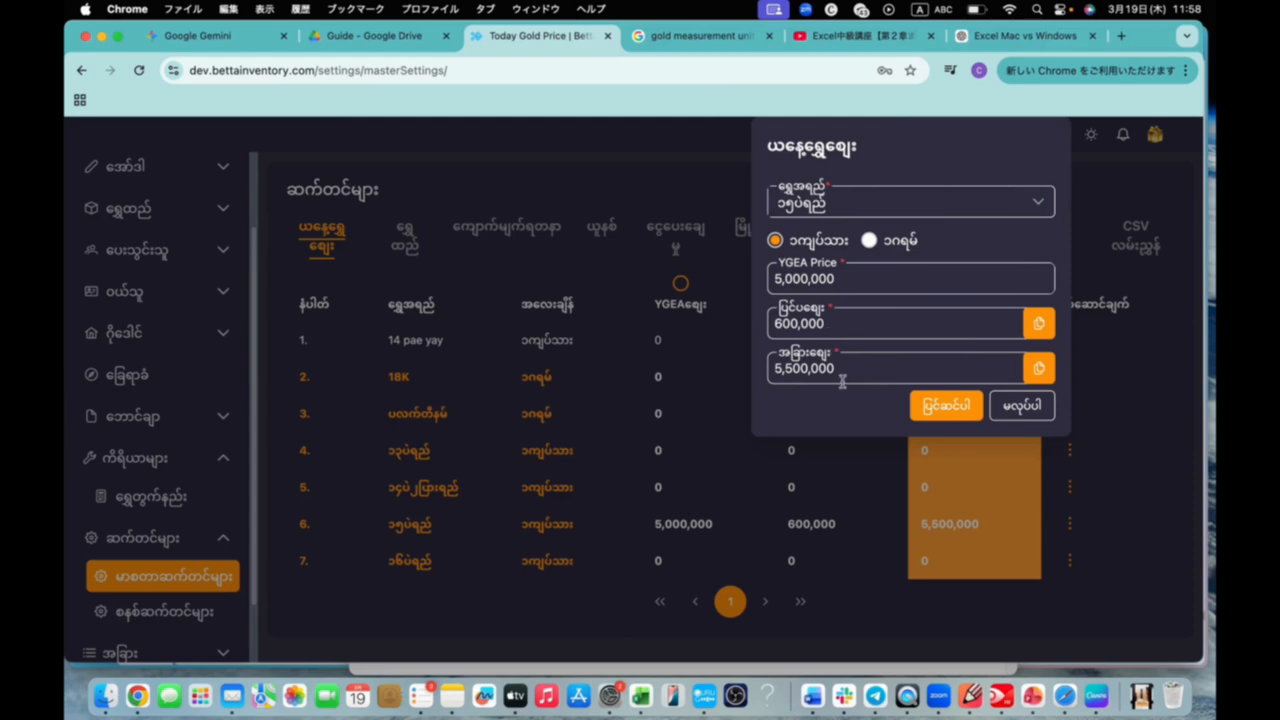
{"action": "left_click_drag", "start_coordinate": [845, 278], "coordinate": [772, 279]}
{"action": "left_click_drag", "start_coordinate": [845, 366], "coordinate": [755, 372]}
{"action": "key", "text": "super+c"}
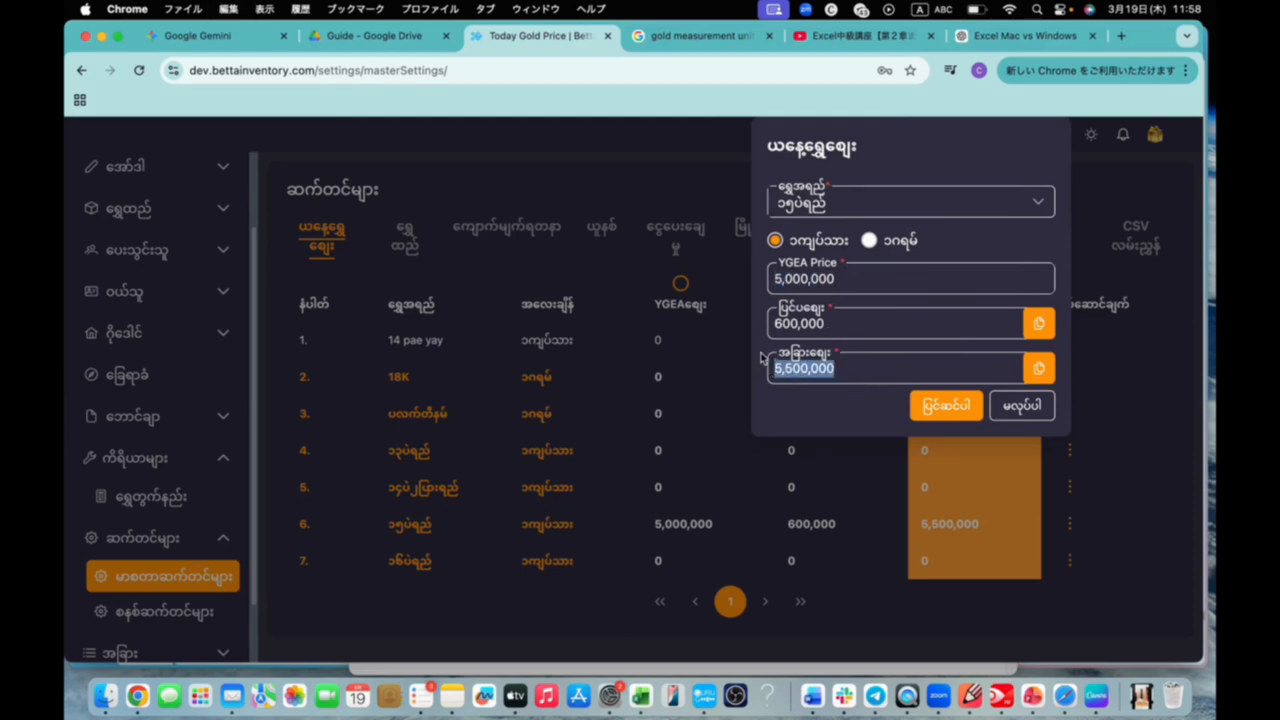
{"action": "left_click_drag", "start_coordinate": [856, 323], "coordinate": [705, 317]}
{"action": "key", "text": "super+v"}
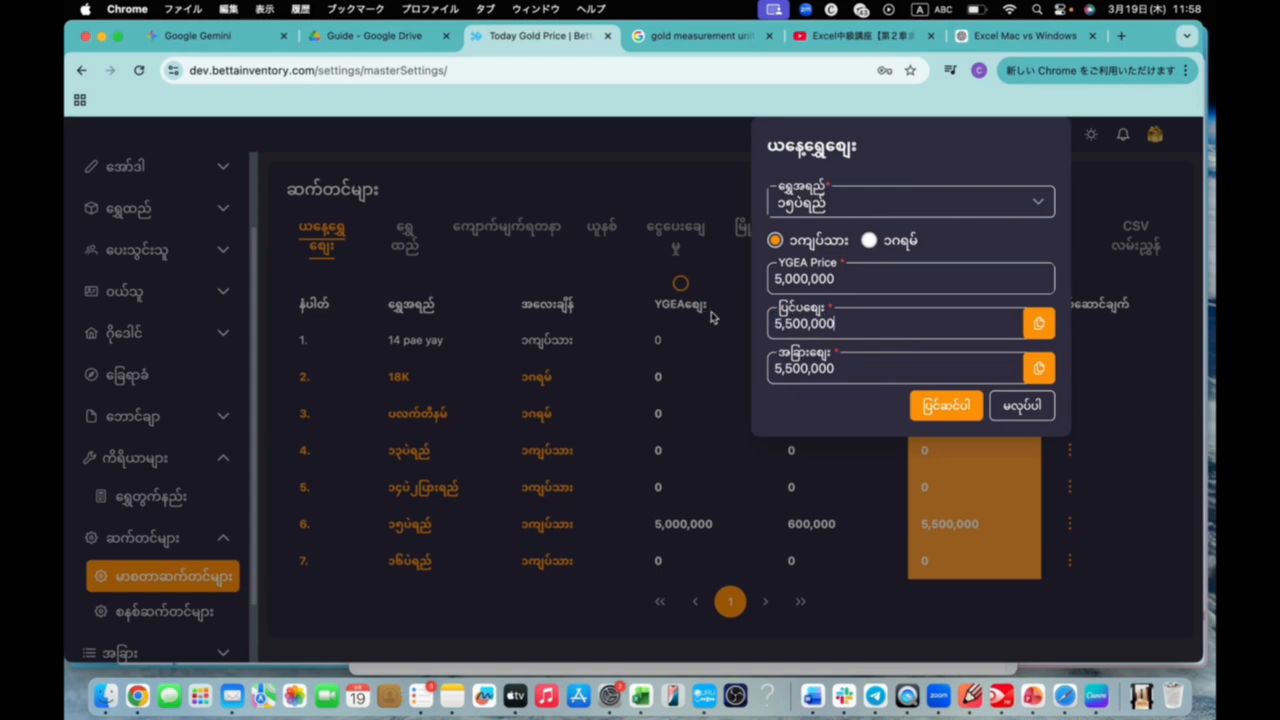
Set the YGEA price of ၁၅ပဲရည် to 5,500,000 and save the prices
{"action": "left_click_drag", "start_coordinate": [845, 280], "coordinate": [775, 278]}
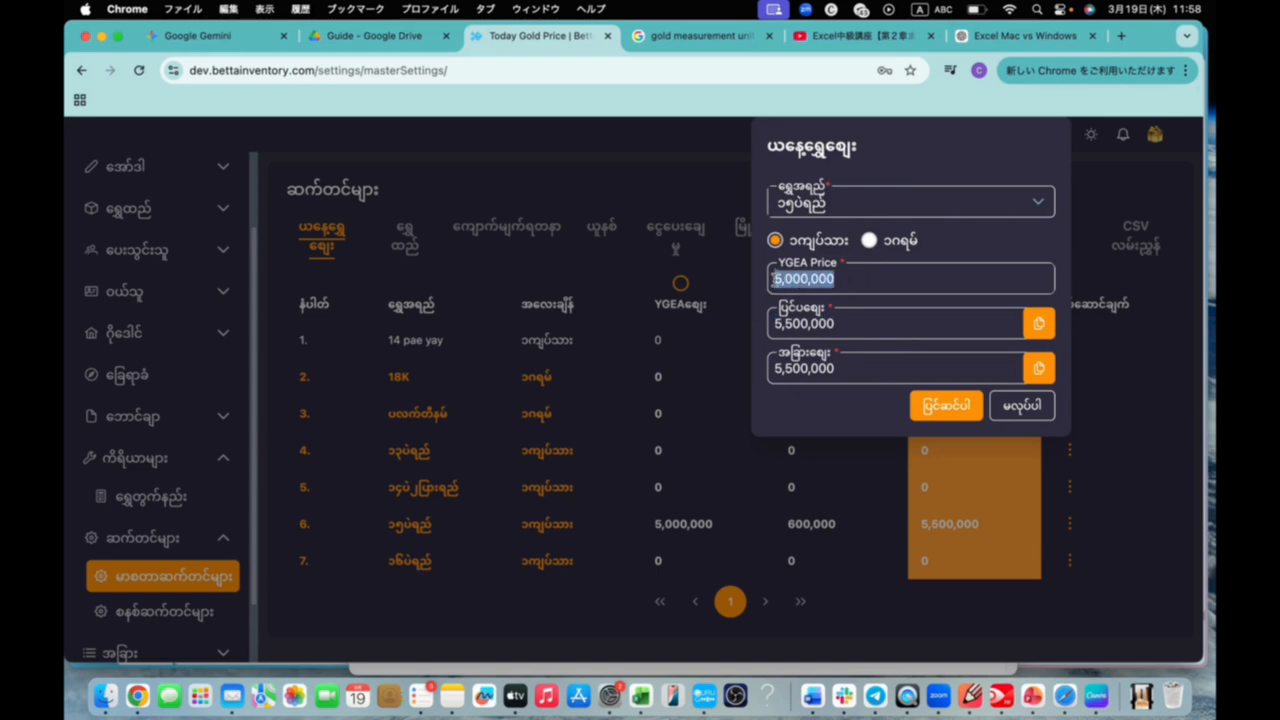
{"action": "key", "text": "super+v"}
{"action": "left_click", "coordinate": [964, 405]}
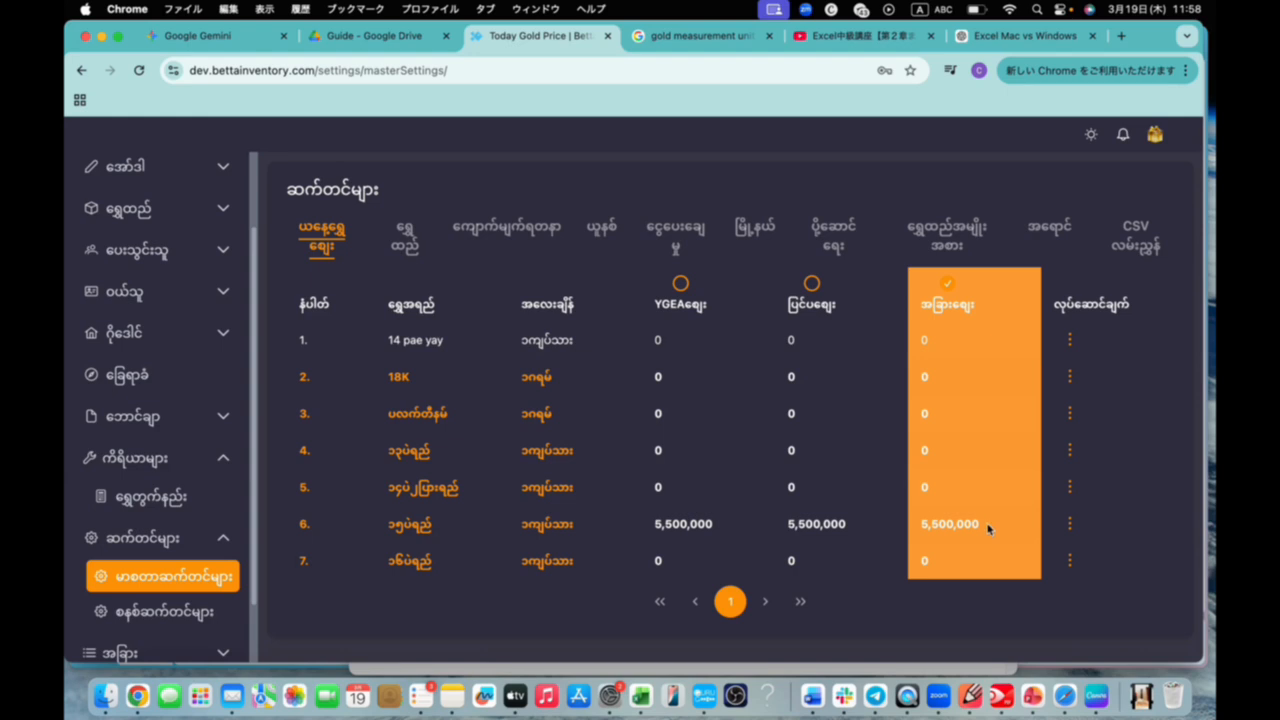
Edit today's gold price for the 18K quality, entering a YGEA price of 30,000
{"action": "left_click", "coordinate": [1072, 377]}
{"action": "left_click", "coordinate": [985, 420]}
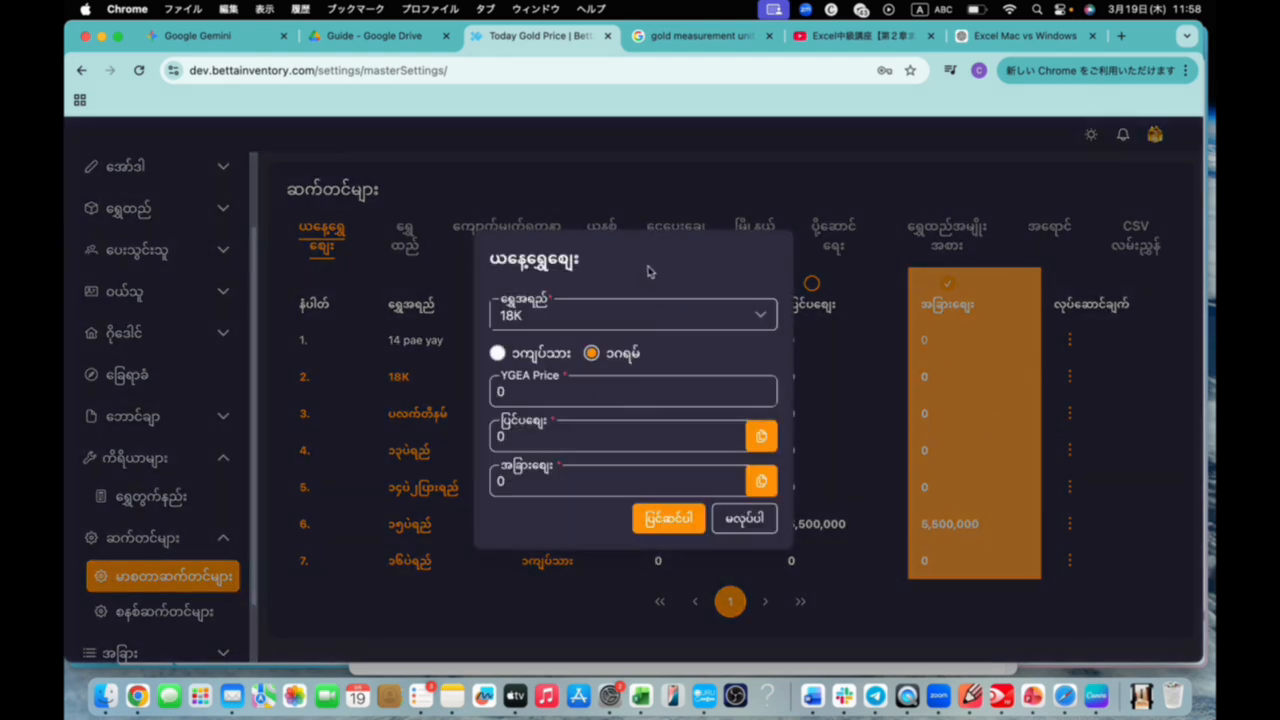
{"action": "left_click_drag", "start_coordinate": [648, 270], "coordinate": [864, 162]}
{"action": "double_click", "coordinate": [774, 283]}
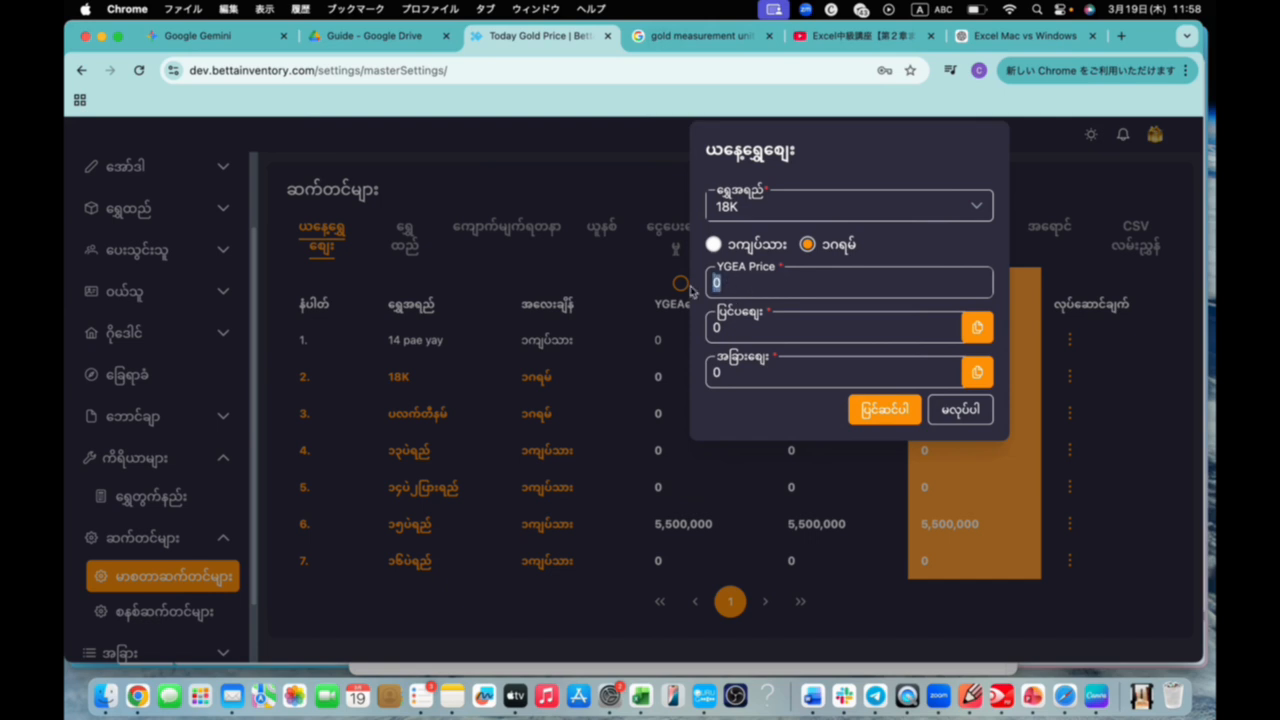
{"action": "type", "text": "30,000"}
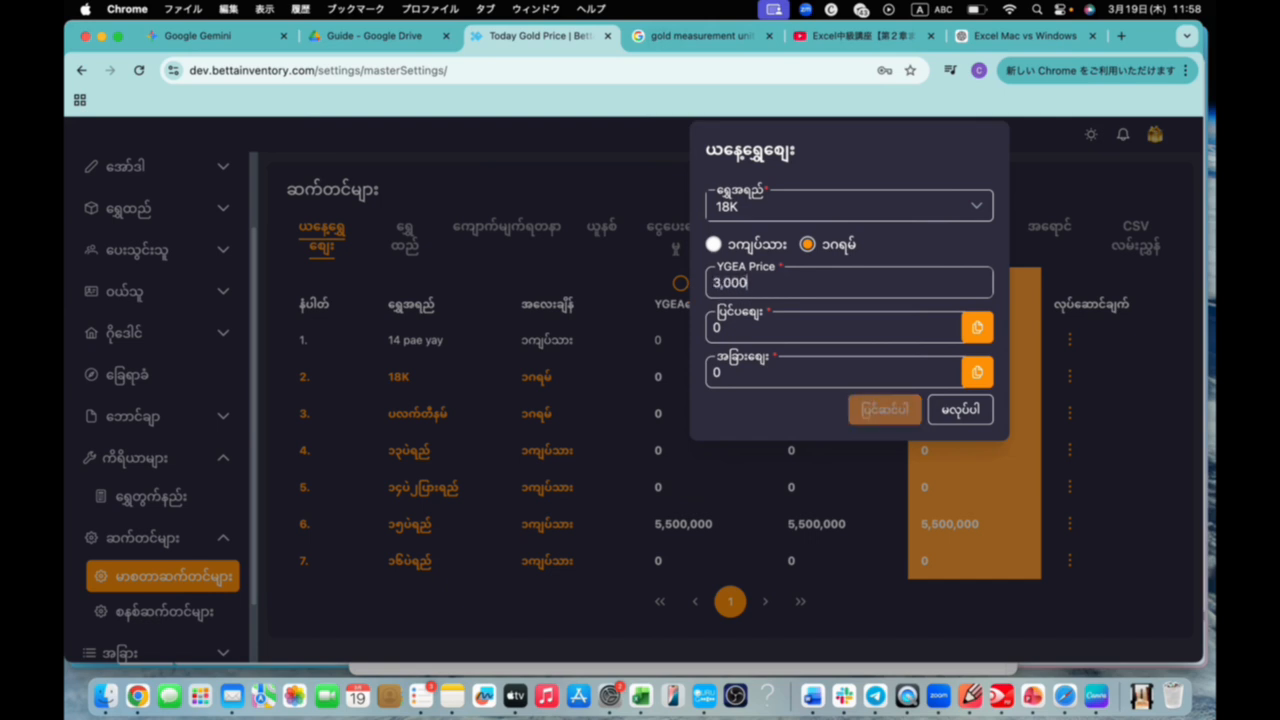
Set both the ပြင်ပဈေး (outside price) and the အခြားဈေး (other price) of 18K to 30,000, and save
{"action": "double_click", "coordinate": [746, 328]}
{"action": "type", "text": "30,000"}
{"action": "left_click_drag", "start_coordinate": [738, 378], "coordinate": [707, 386]}
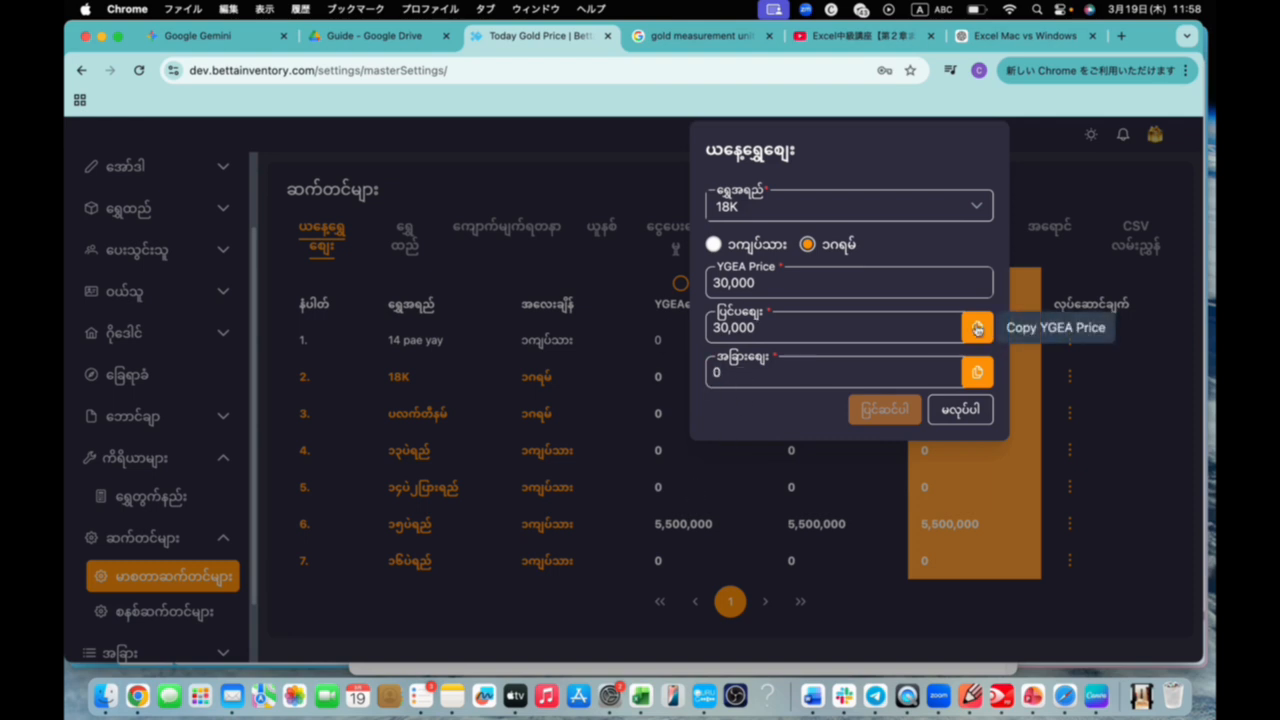
{"action": "key", "text": "super+v"}
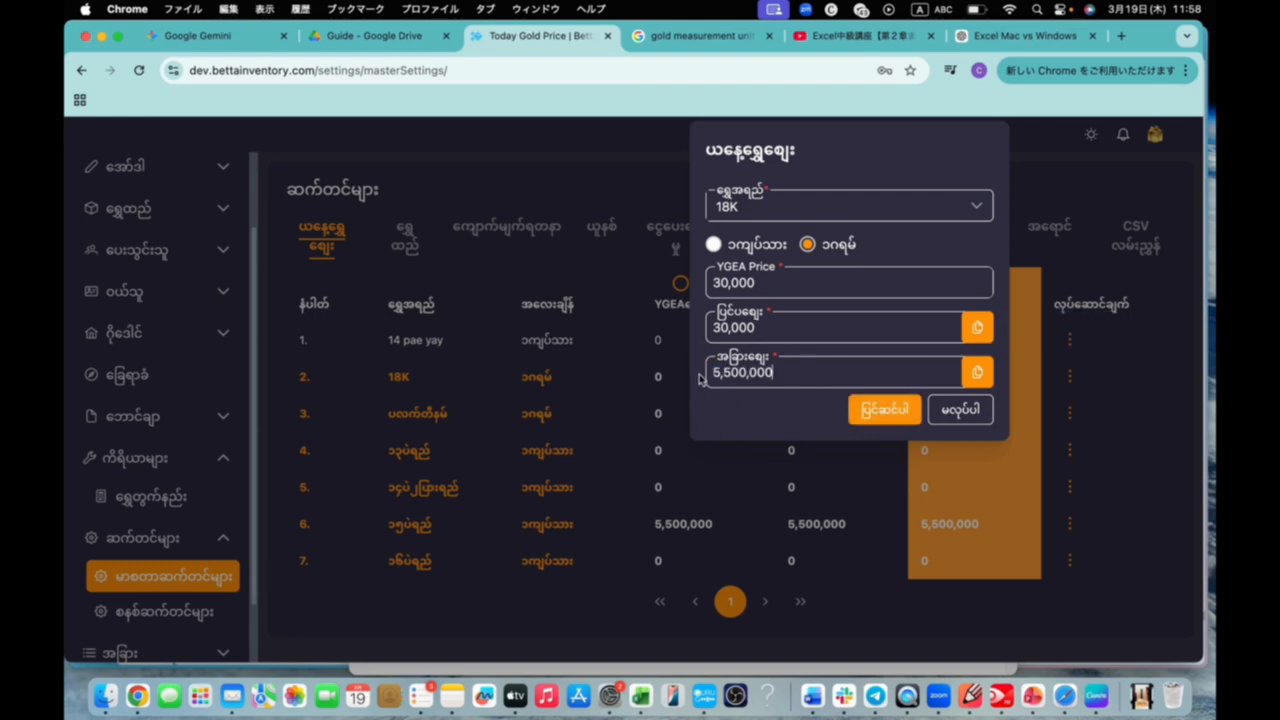
{"action": "double_click", "coordinate": [791, 374]}
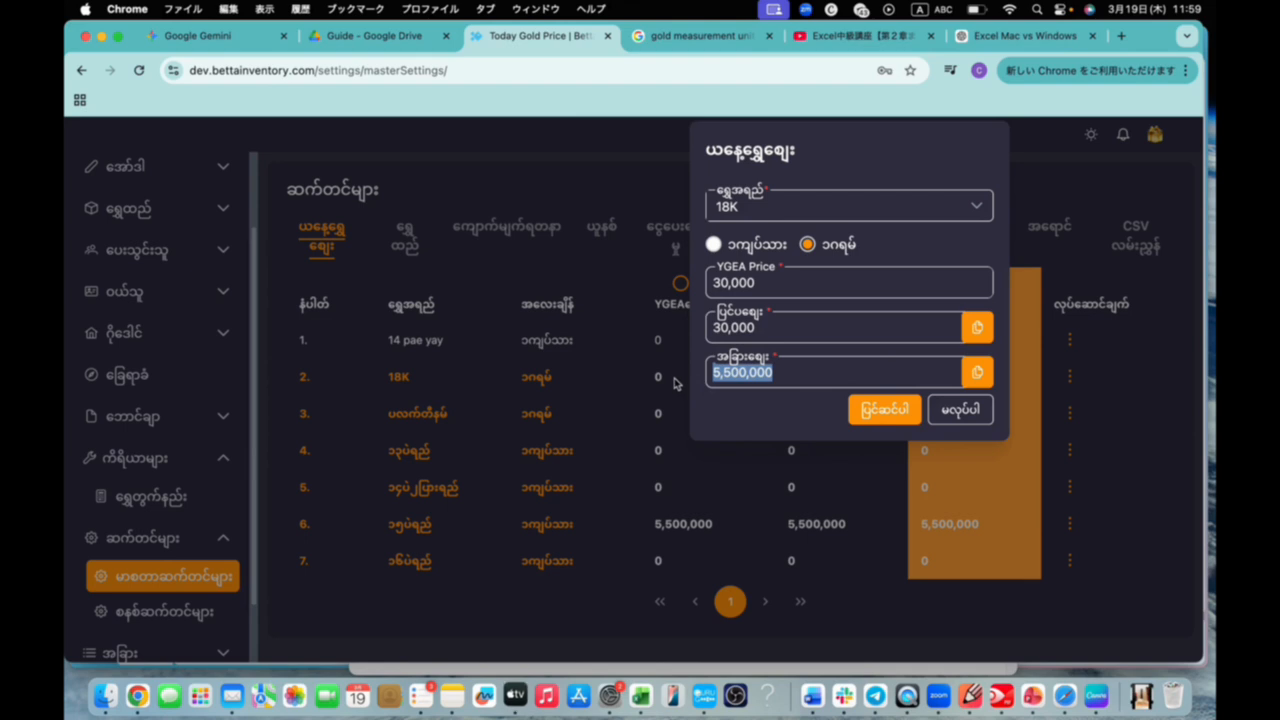
{"action": "type", "text": "30,000"}
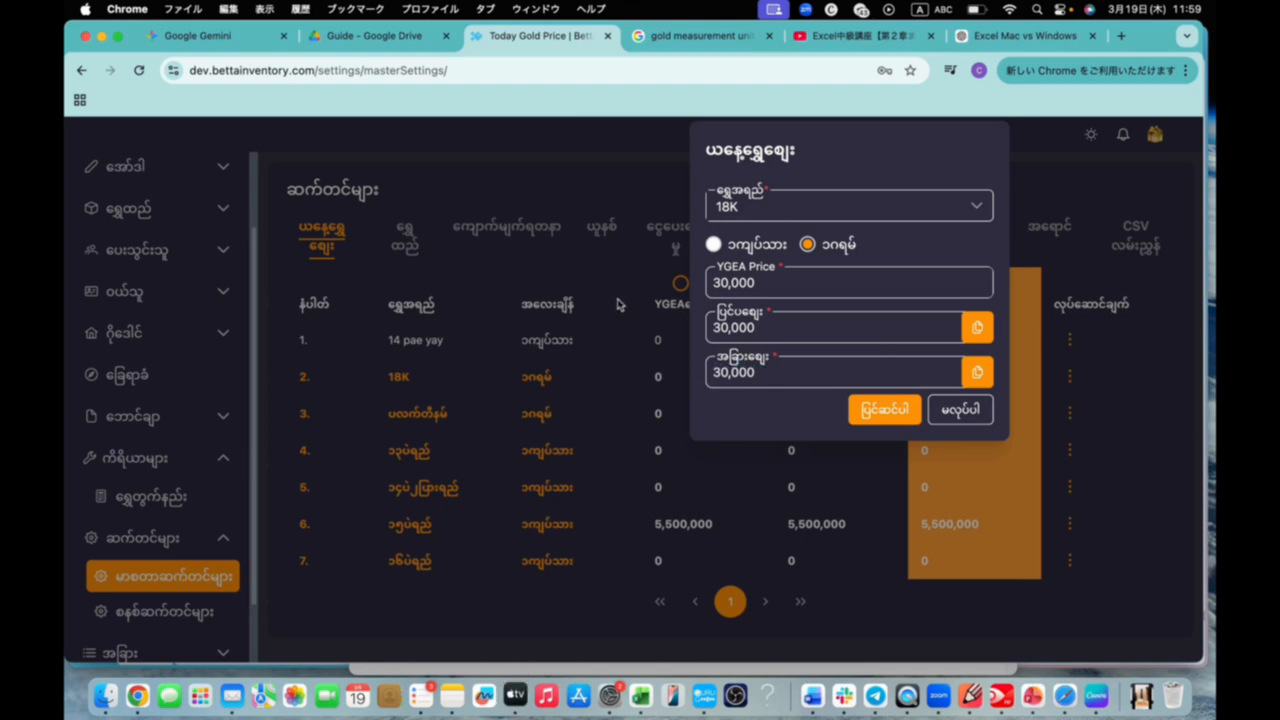
{"action": "left_click", "coordinate": [898, 406]}
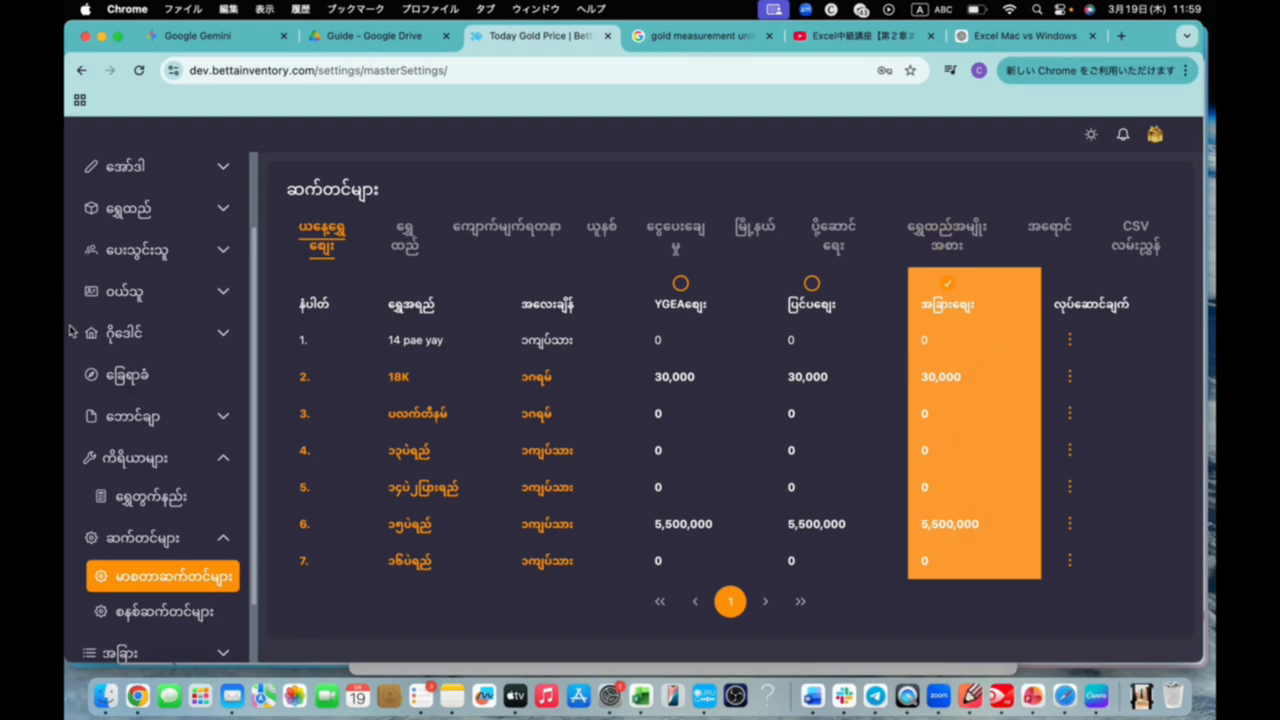
Open the dashboard and check today's gold price there for the 18K and ၁၅ပဲရည် qualities
{"action": "scroll", "coordinate": [150, 455], "scroll_direction": "up", "scroll_amount": 3}
{"action": "left_click", "coordinate": [144, 228]}
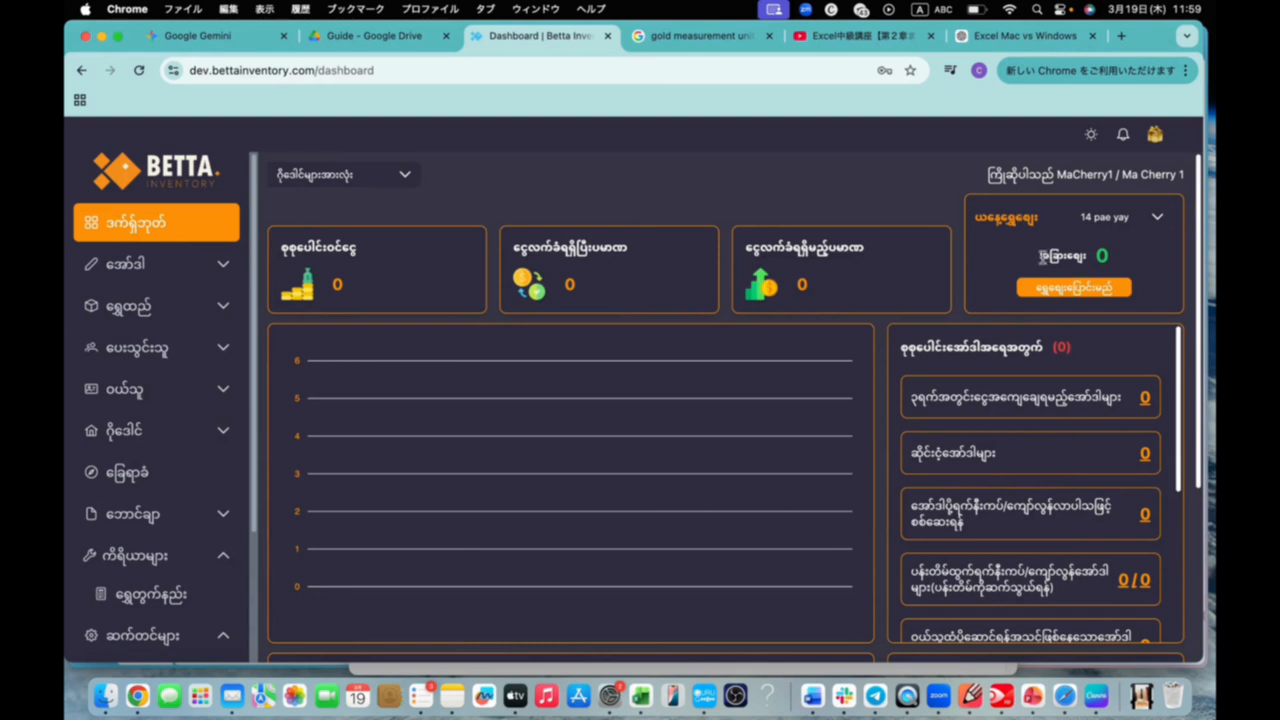
{"action": "left_click_drag", "start_coordinate": [1042, 256], "coordinate": [1090, 264]}
{"action": "left_click", "coordinate": [1158, 218]}
{"action": "left_click", "coordinate": [1098, 276]}
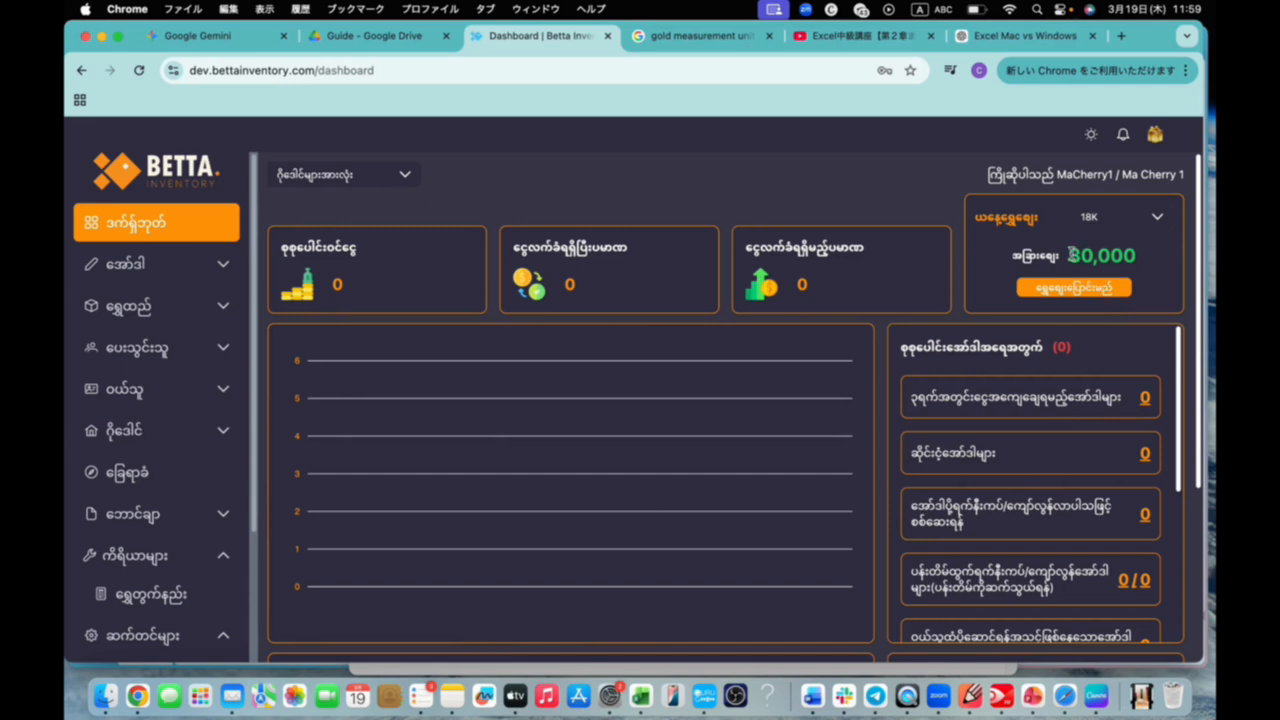
{"action": "left_click_drag", "start_coordinate": [1072, 255], "coordinate": [1104, 277]}
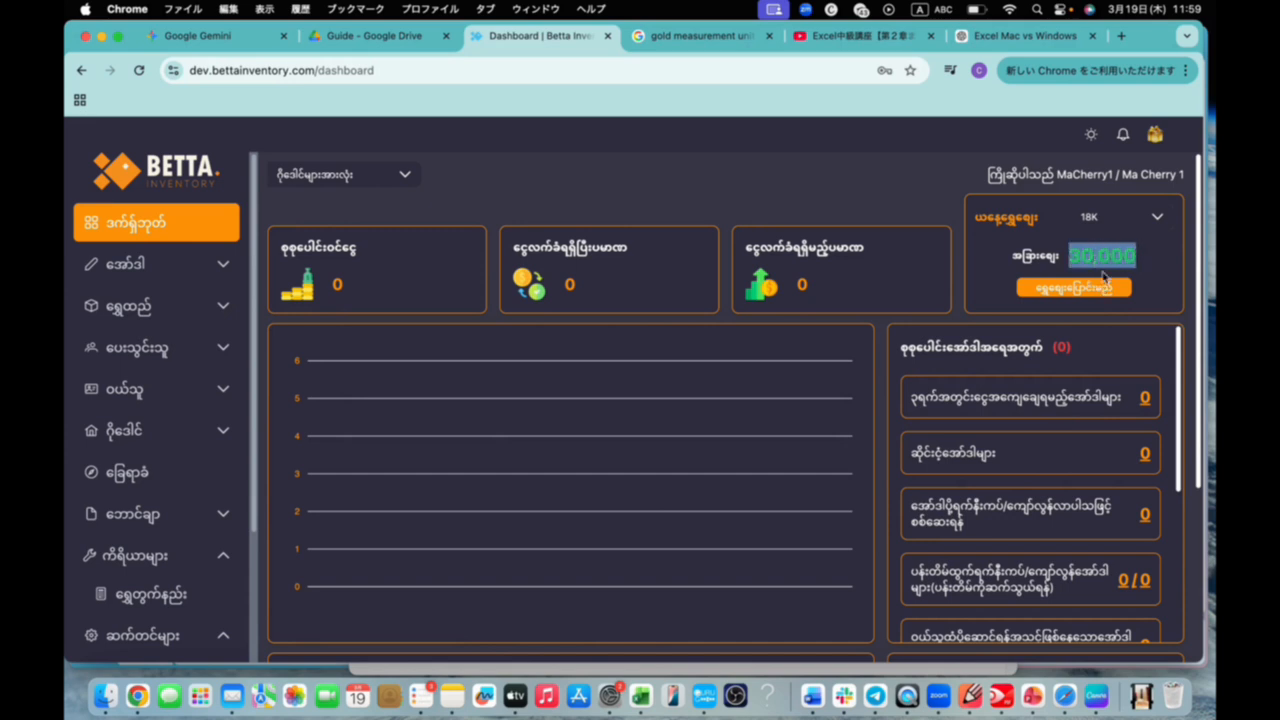
{"action": "left_click", "coordinate": [1160, 218]}
{"action": "scroll", "coordinate": [1121, 322], "scroll_direction": "down", "scroll_amount": 2}
{"action": "left_click", "coordinate": [1112, 361]}
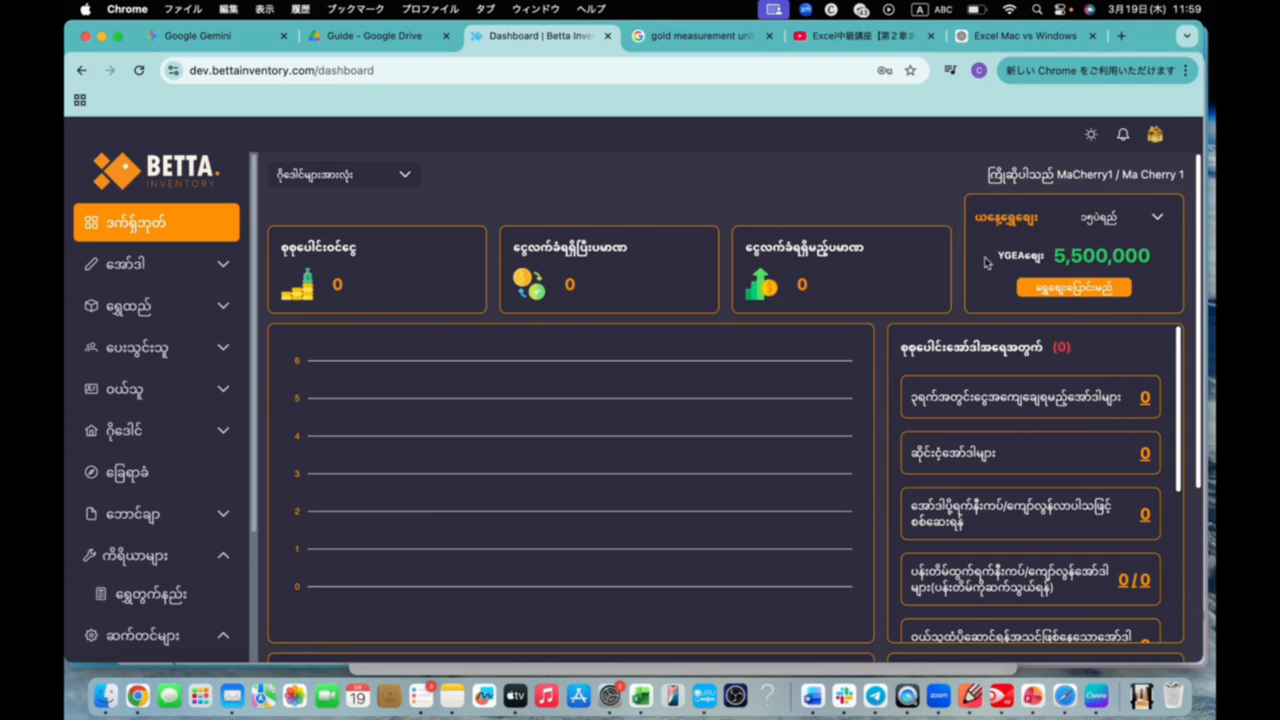
Open the new order form (အော်ဒါအသစ်) and check today's gold price for 18K and ၁၅ပဲရည်
{"action": "left_click", "coordinate": [142, 268]}
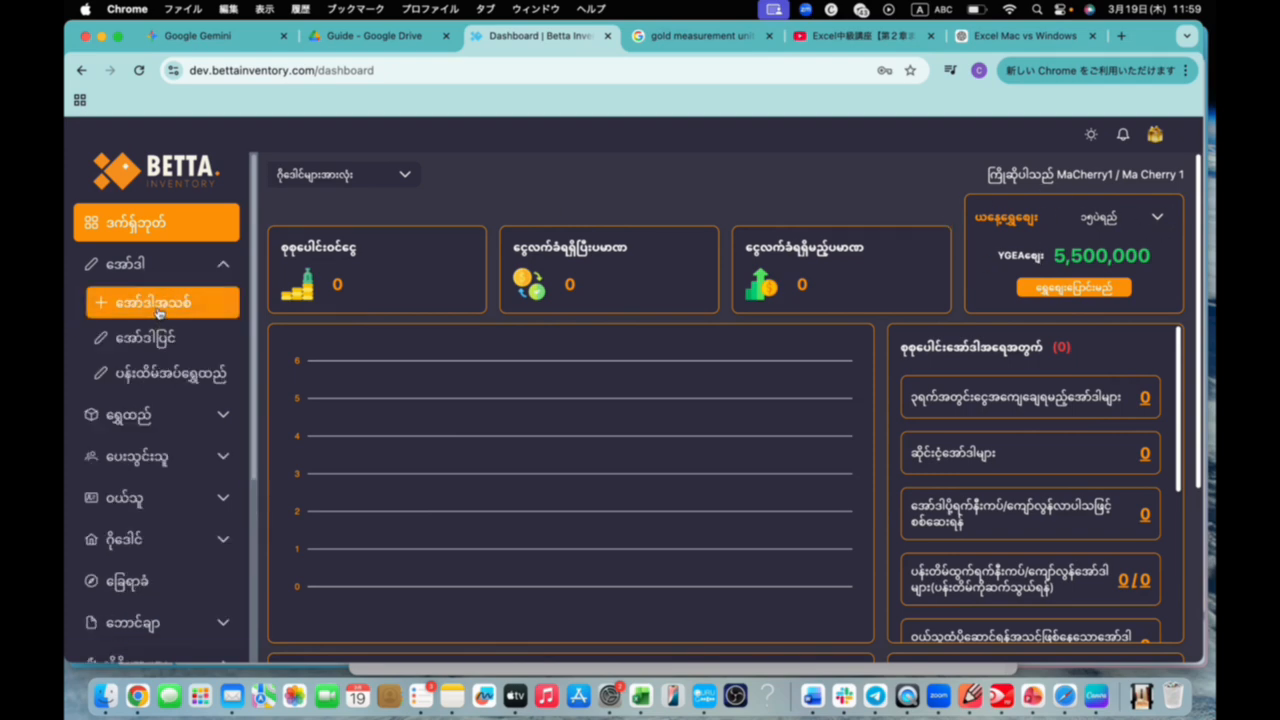
{"action": "left_click", "coordinate": [152, 302]}
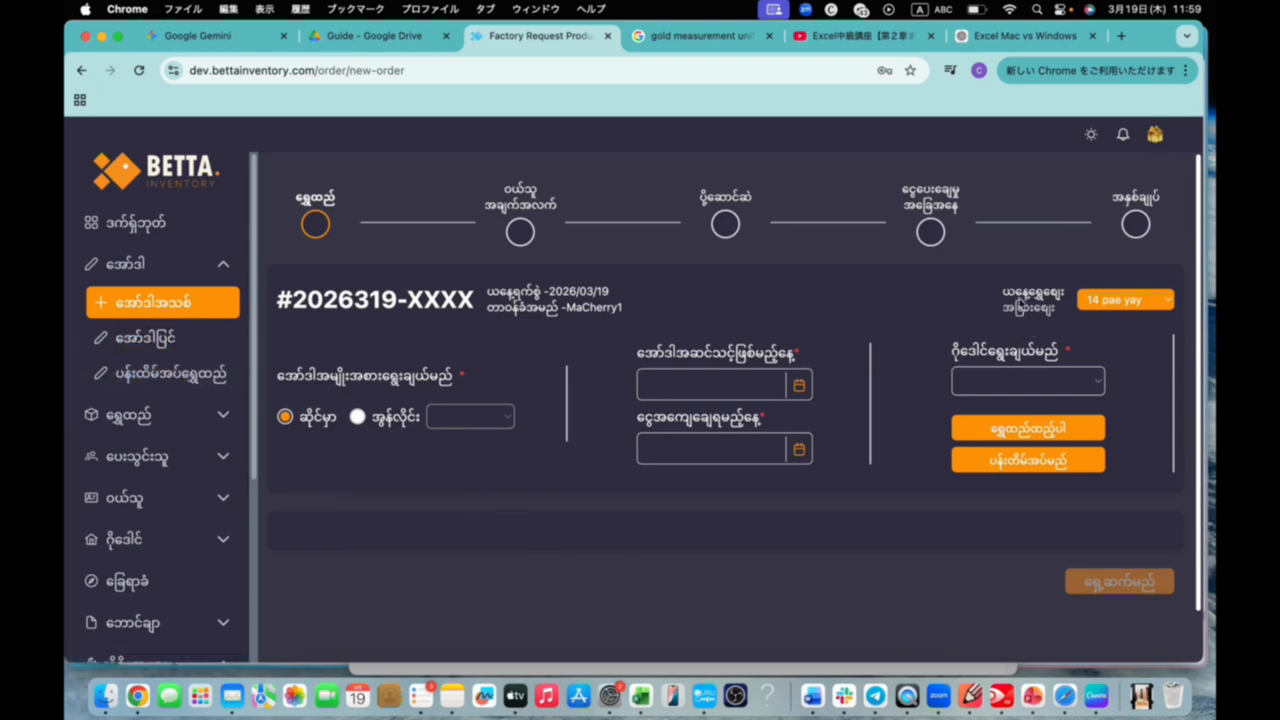
{"action": "left_click_drag", "start_coordinate": [1004, 292], "coordinate": [1072, 315]}
{"action": "left_click", "coordinate": [1166, 302]}
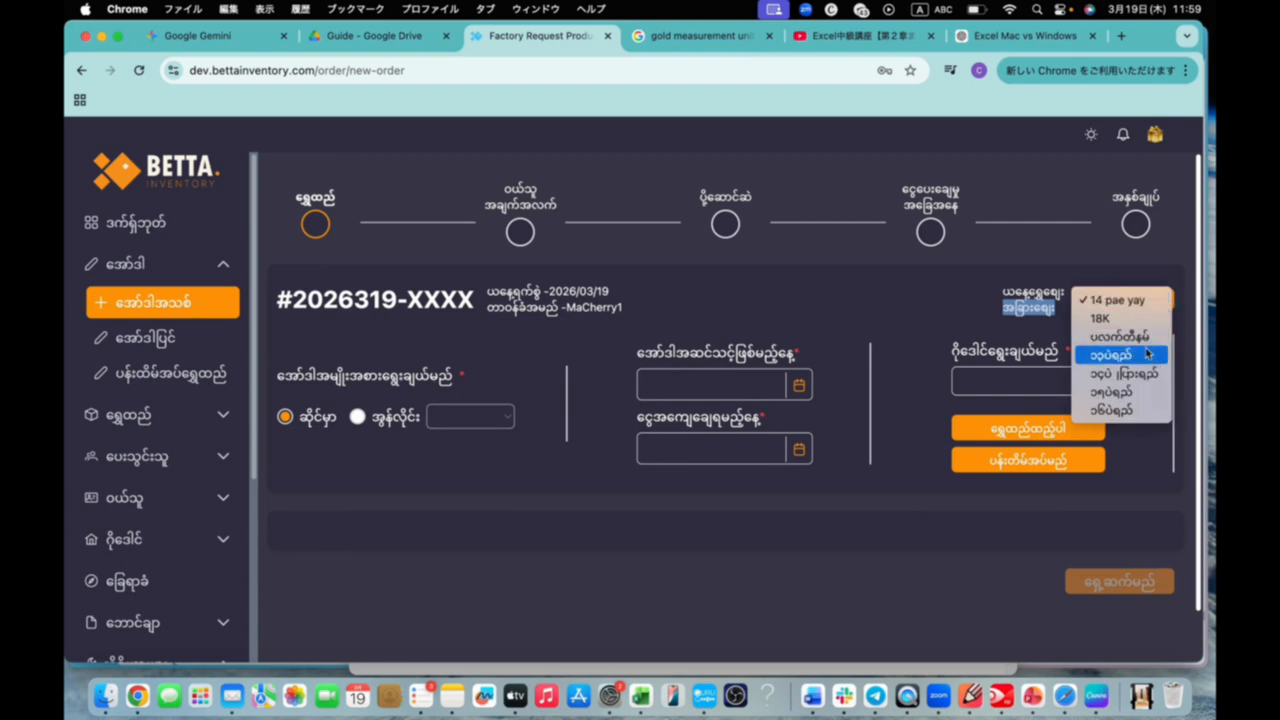
{"action": "left_click", "coordinate": [1034, 318]}
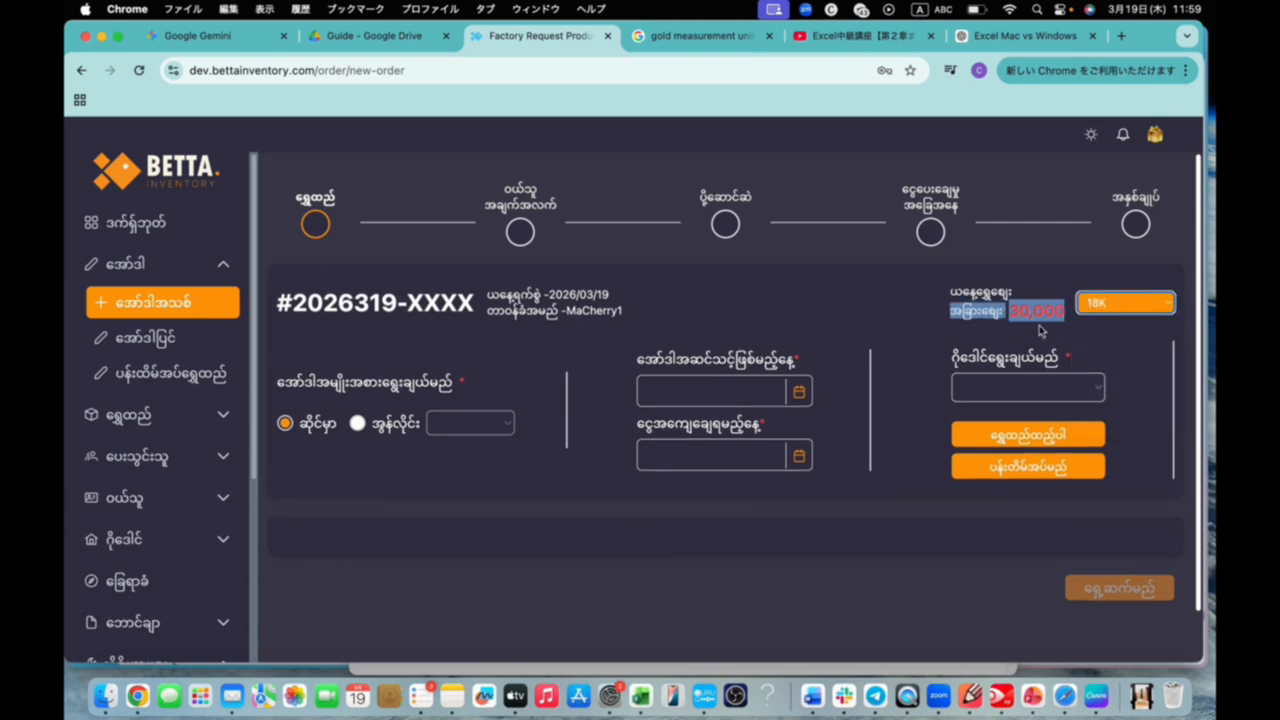
{"action": "left_click", "coordinate": [1137, 304]}
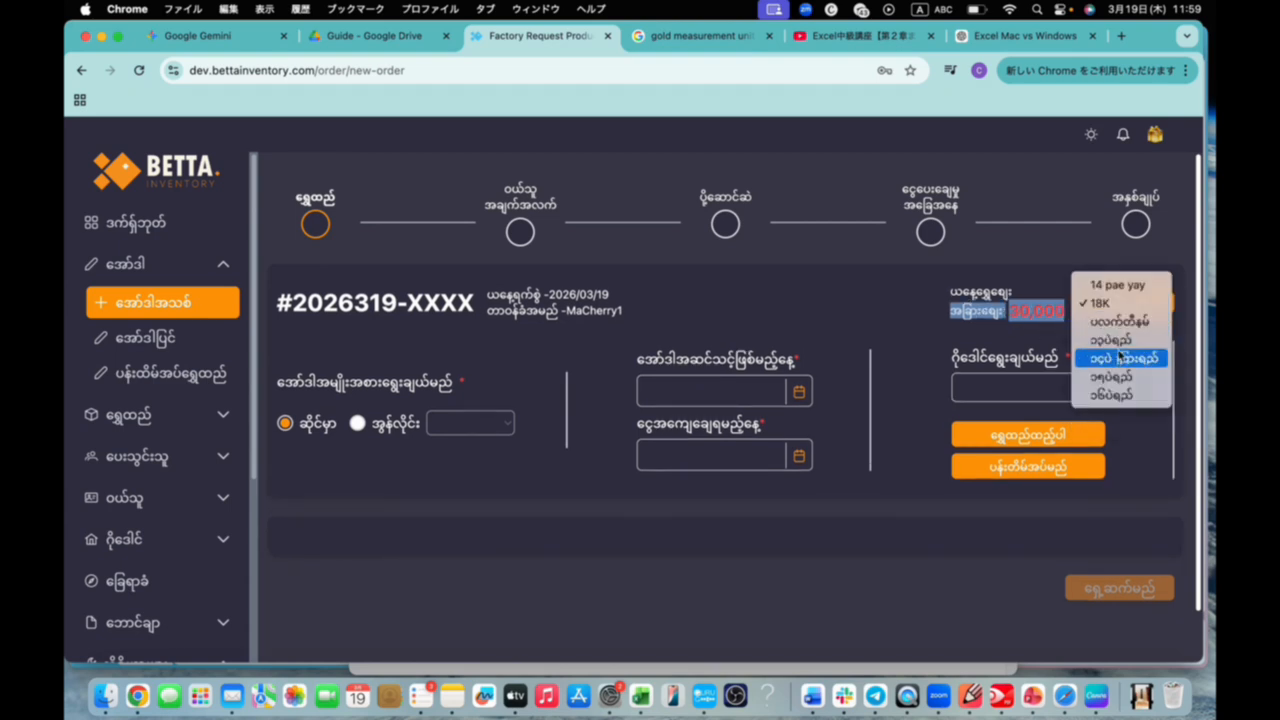
{"action": "left_click", "coordinate": [1120, 371]}
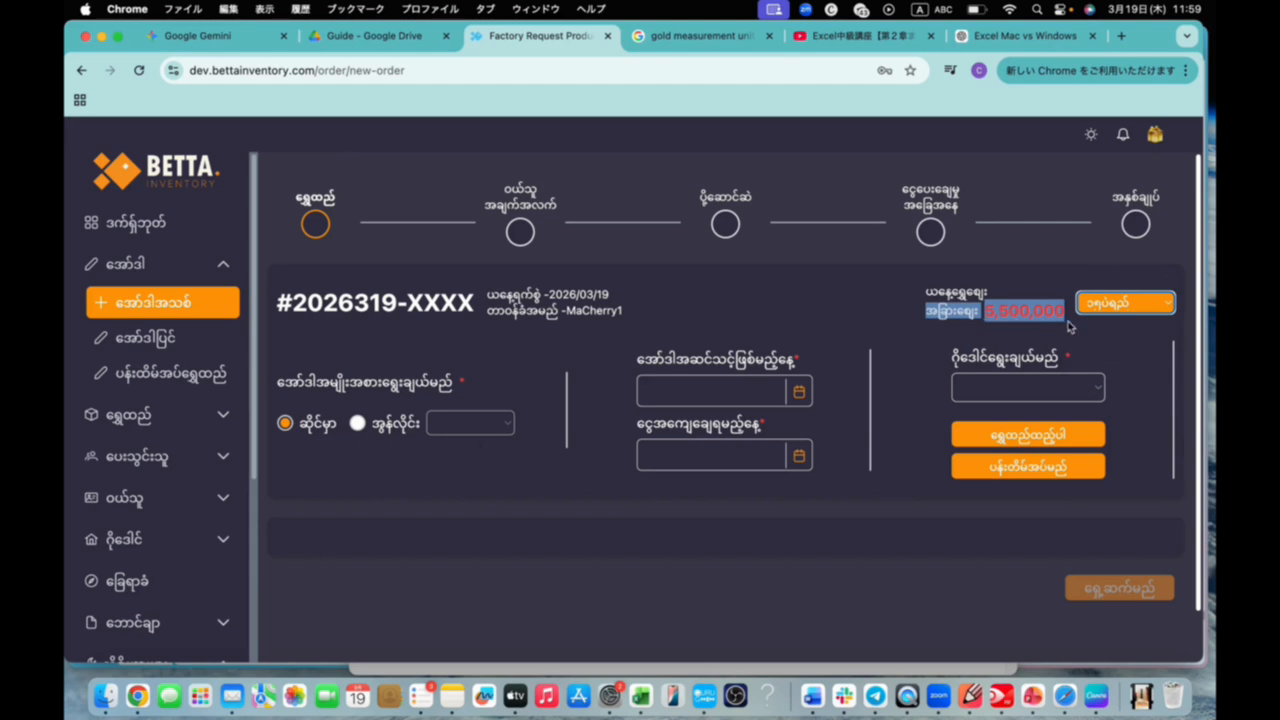
{"action": "left_click_drag", "start_coordinate": [916, 316], "coordinate": [1078, 321]}
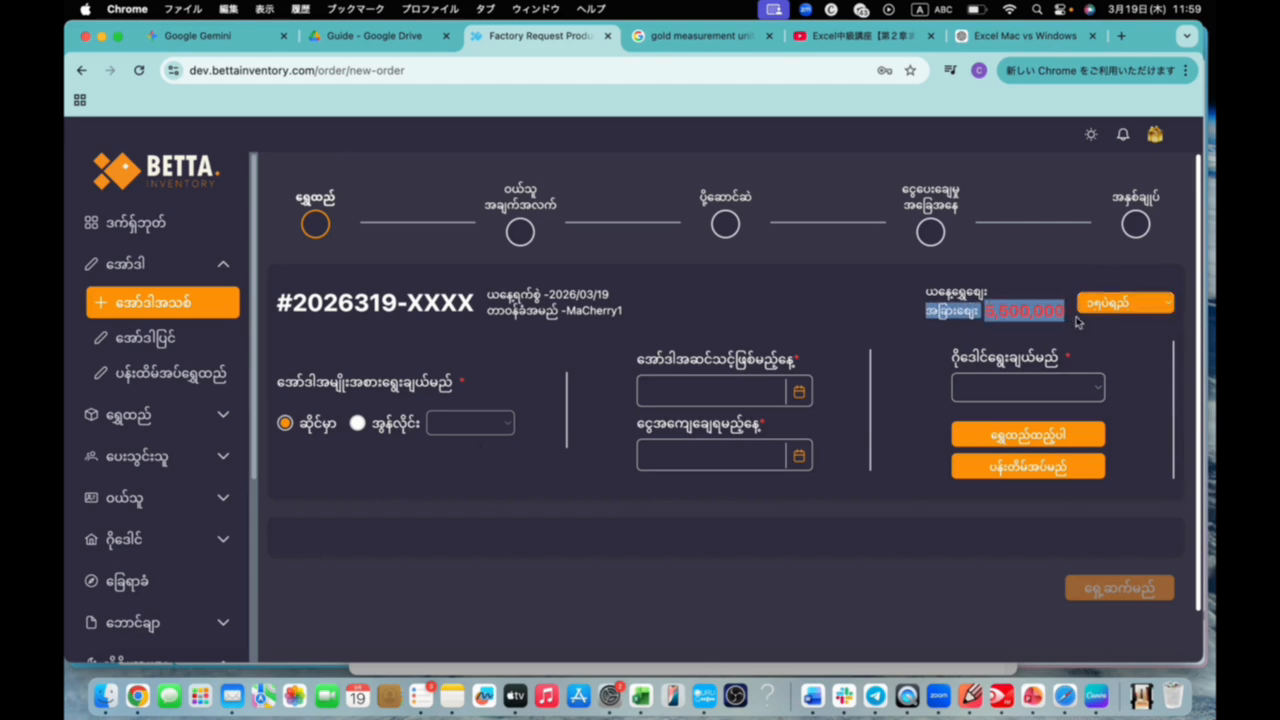
{"action": "left_click", "coordinate": [905, 336]}
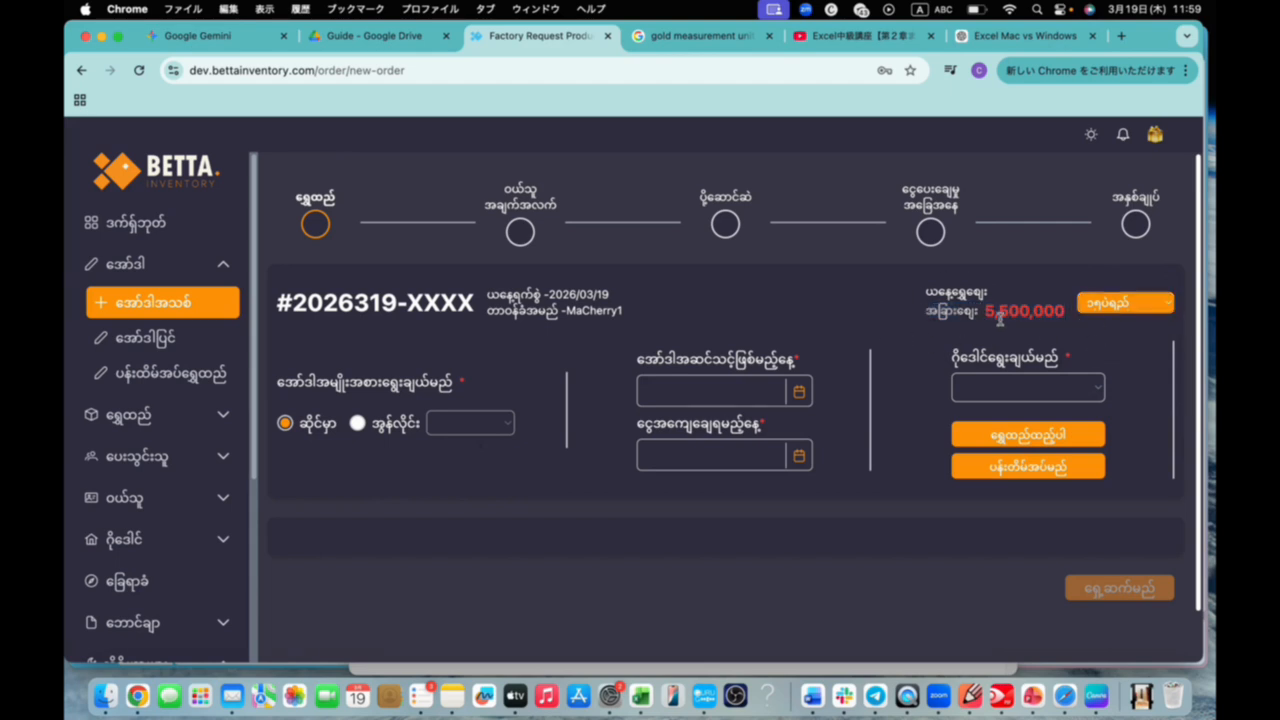
View the ရွှေတွက်နည်း (gold calculation method) page and return to the ယနေ့ရွှေဈေး (today's gold price) master settings
{"action": "scroll", "coordinate": [150, 500], "scroll_direction": "down", "scroll_amount": 5}
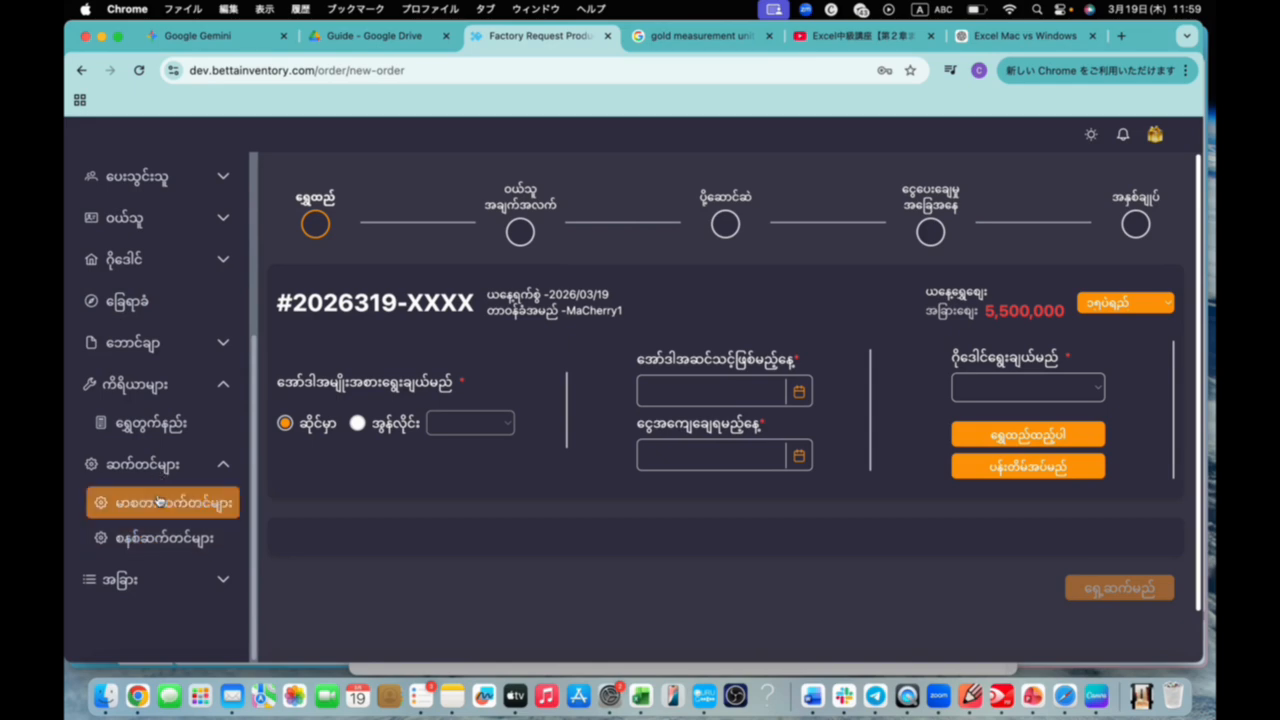
{"action": "left_click", "coordinate": [157, 500]}
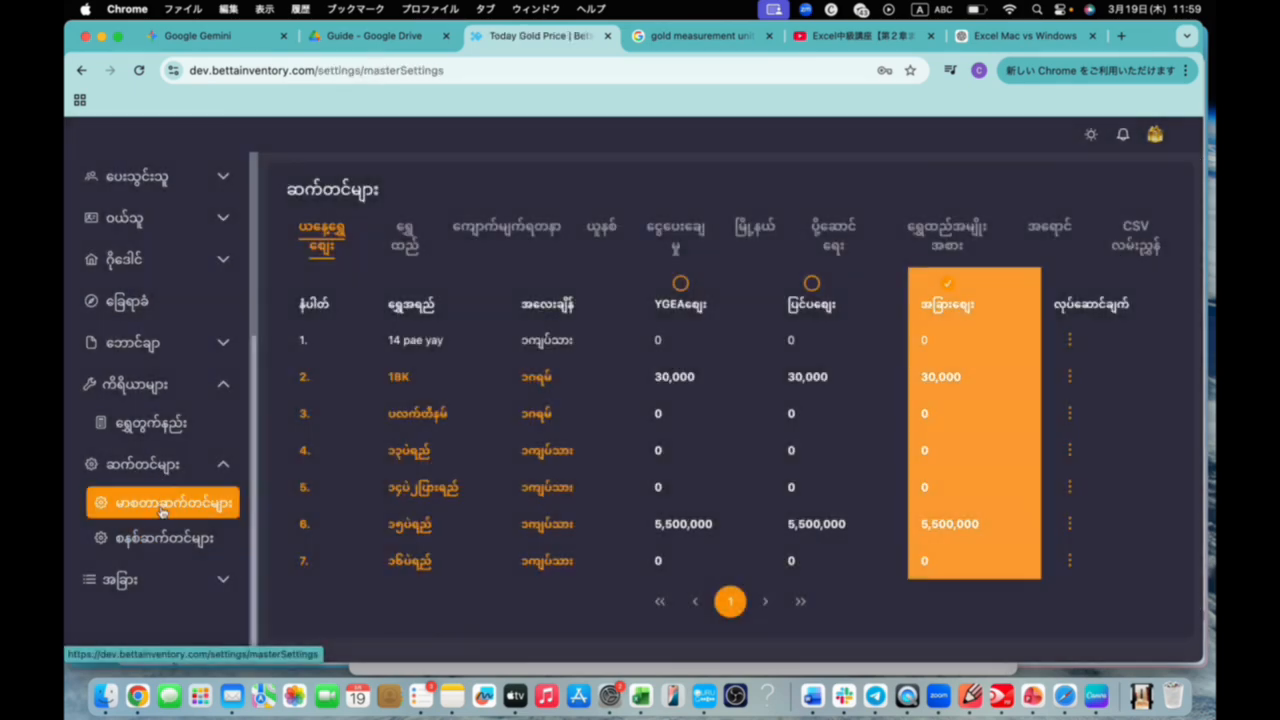
{"action": "left_click", "coordinate": [165, 428]}
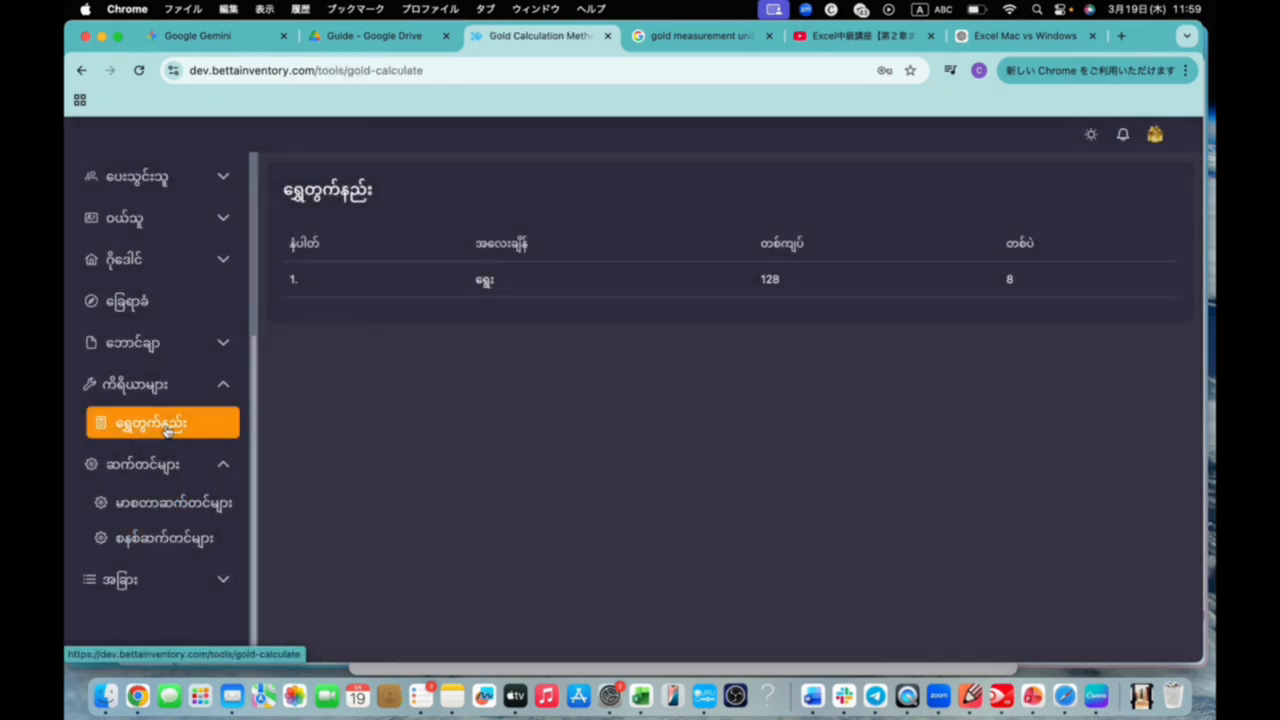
{"action": "left_click", "coordinate": [165, 502]}
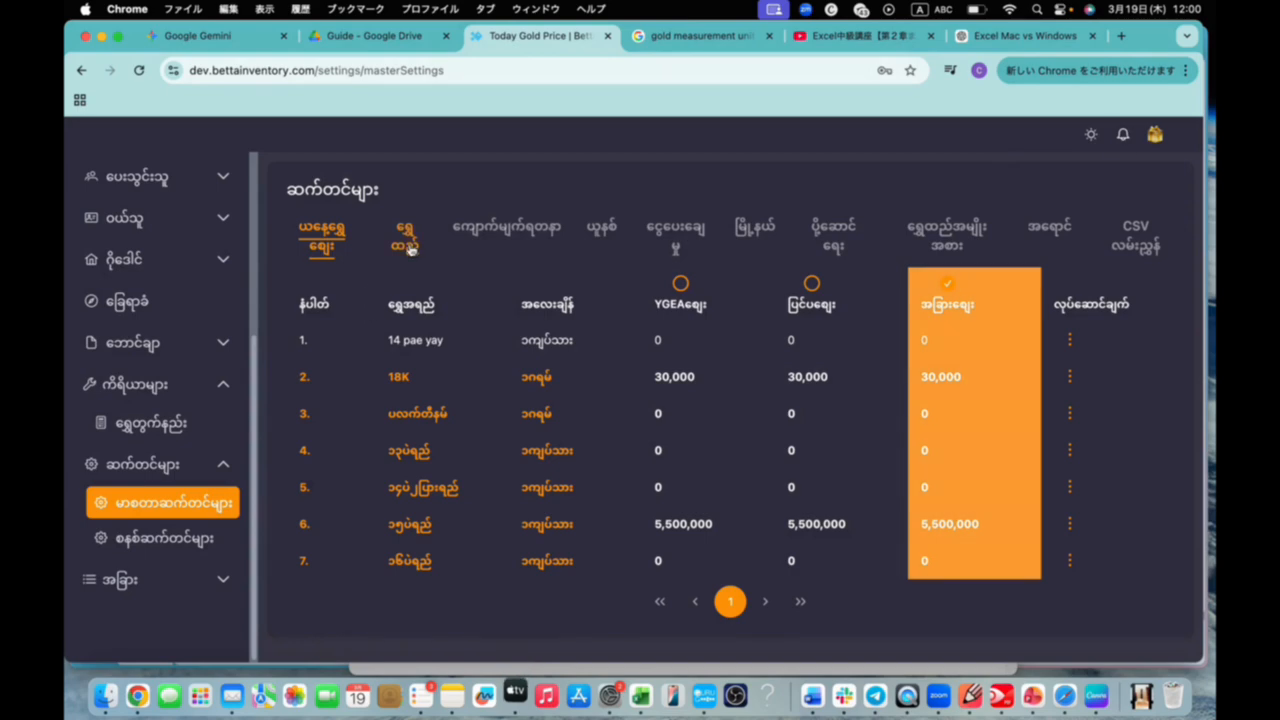
{"action": "left_click", "coordinate": [410, 250]}
{"action": "left_click", "coordinate": [320, 242]}
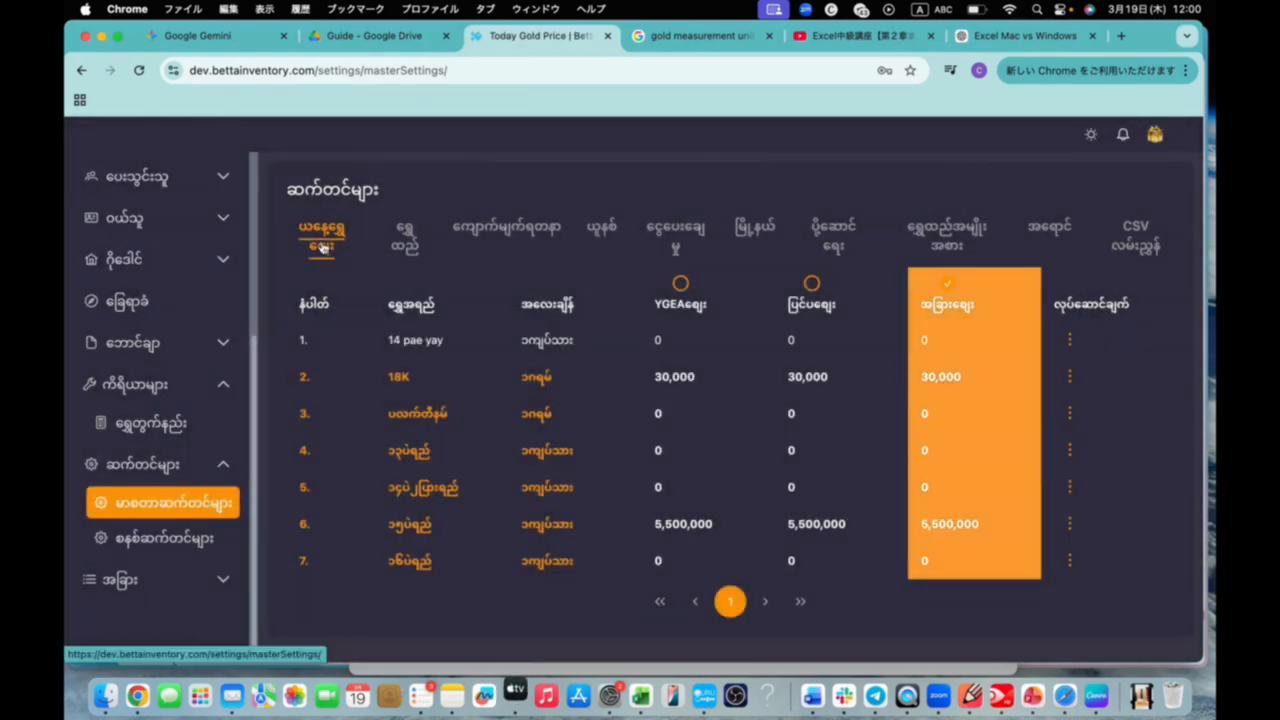